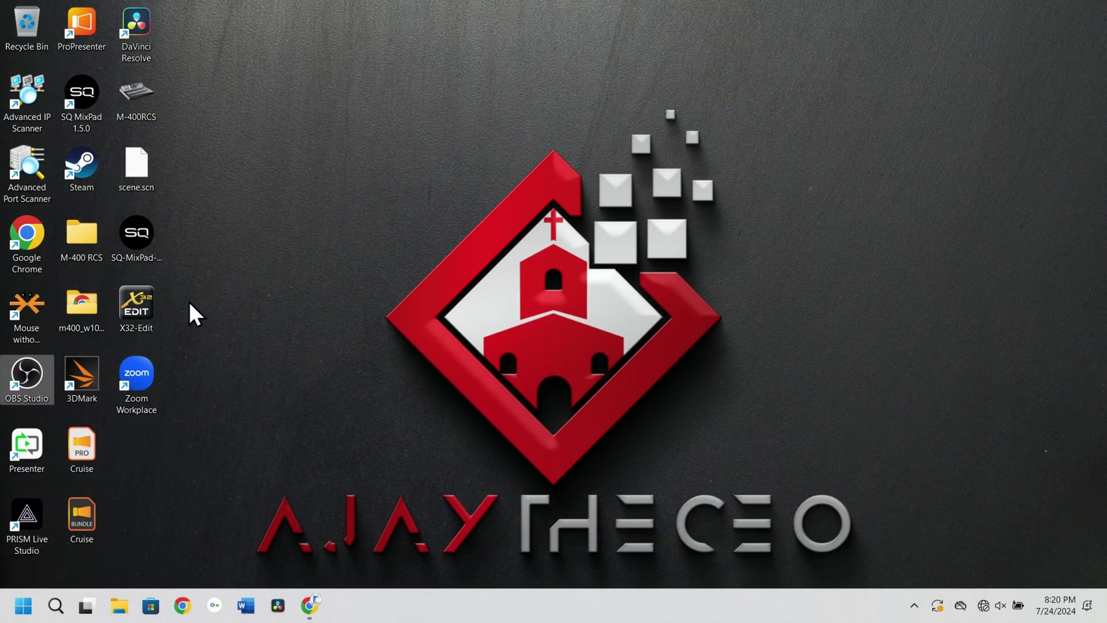
Launch Command Prompt from the Run box with cmd.
{"action": "left_click", "coordinate": [22, 615]}
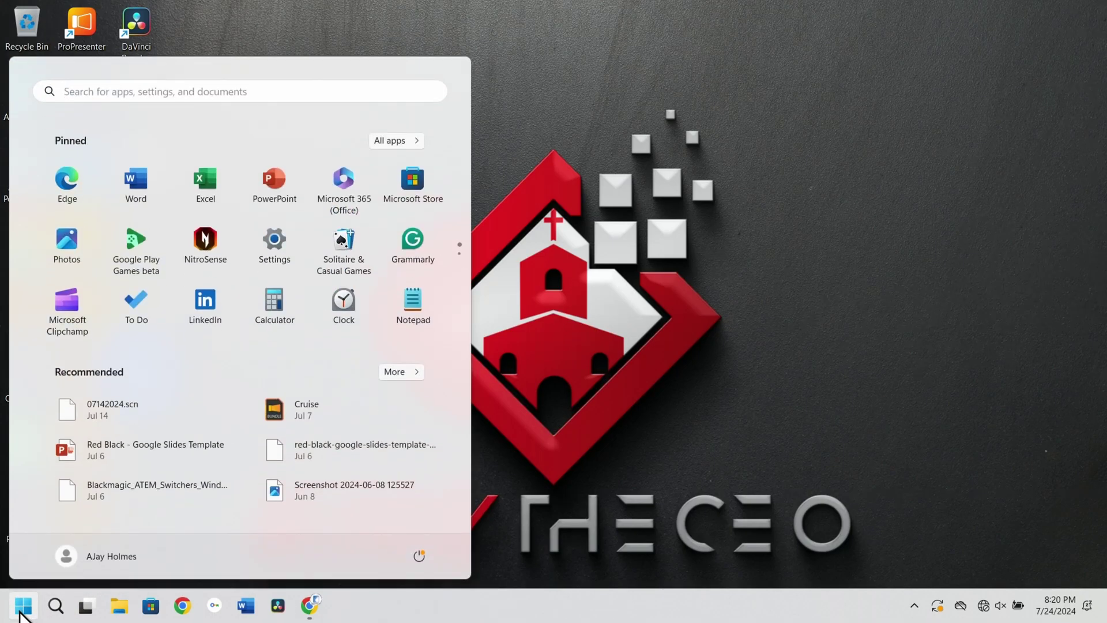
{"action": "key", "text": "super+r"}
{"action": "type", "text": "cmd"}
{"action": "key", "text": "Return"}
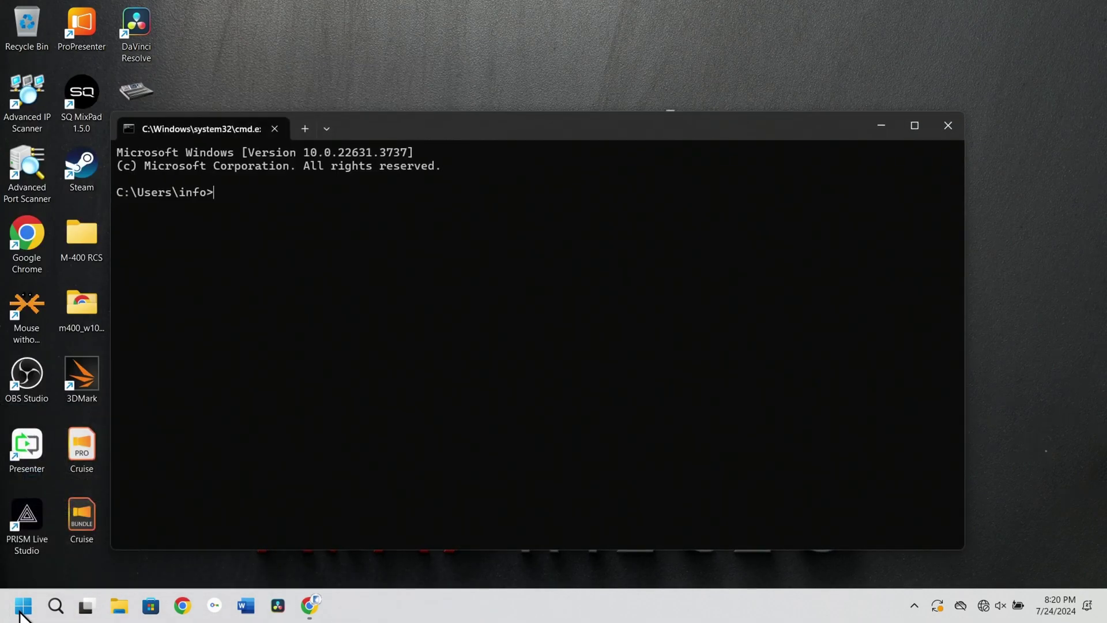
Run ipconfig, then ipconfig /renew to get IPv4 192.168.8.157 with gateway 192.168.8.1.
{"action": "type", "text": "ipconfig"}
{"action": "key", "text": "Return"}
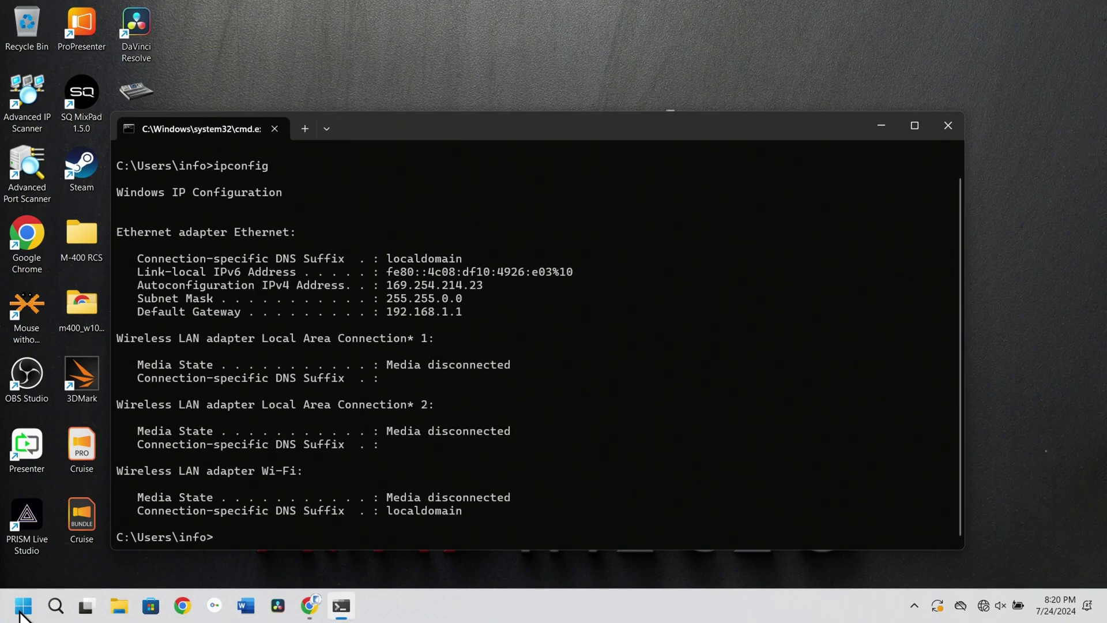
{"action": "type", "text": "ipconfig /renew"}
{"action": "key", "text": "Return"}
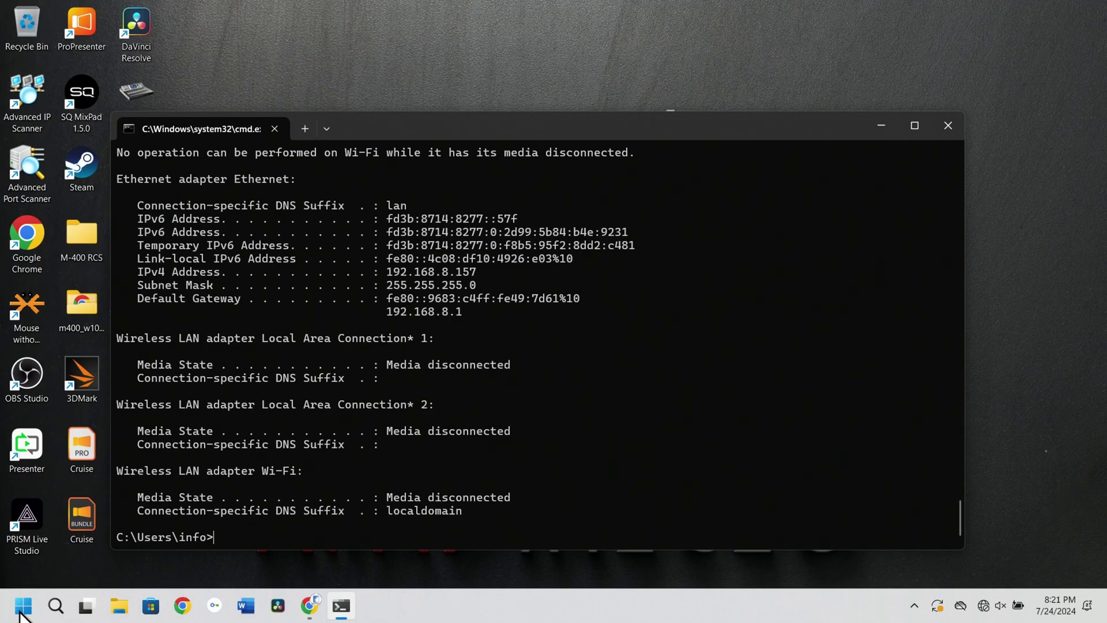
Open the router admin page at 192.168.8.1 in a maximized Chrome window.
{"action": "left_click", "coordinate": [181, 613]}
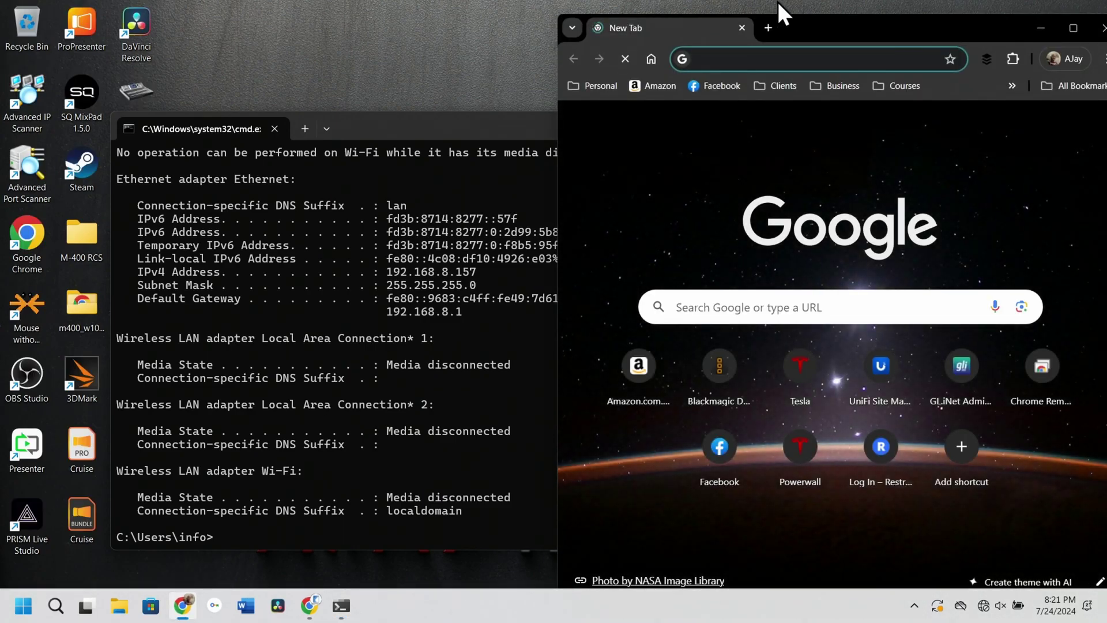
{"action": "type", "text": "192.168.8.1"}
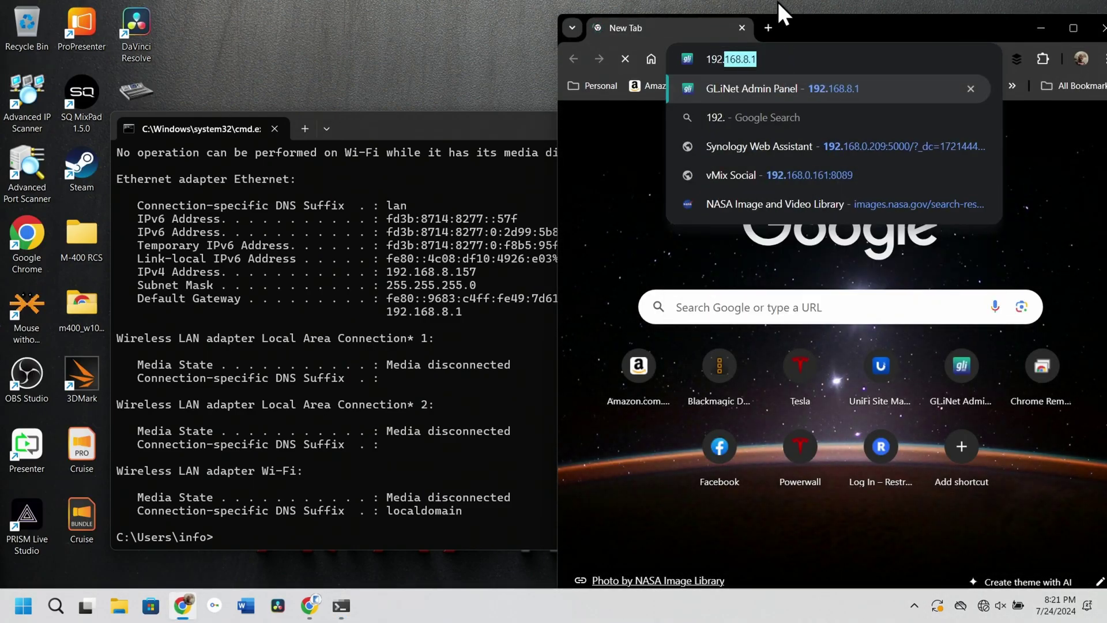
{"action": "key", "text": "Return"}
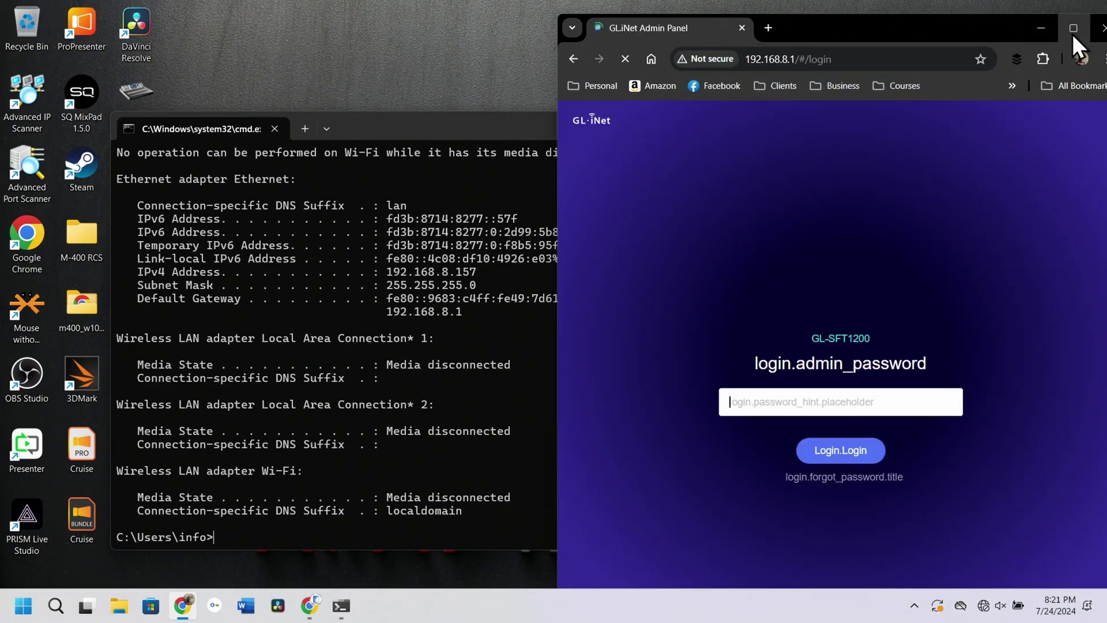
{"action": "left_click", "coordinate": [1072, 34]}
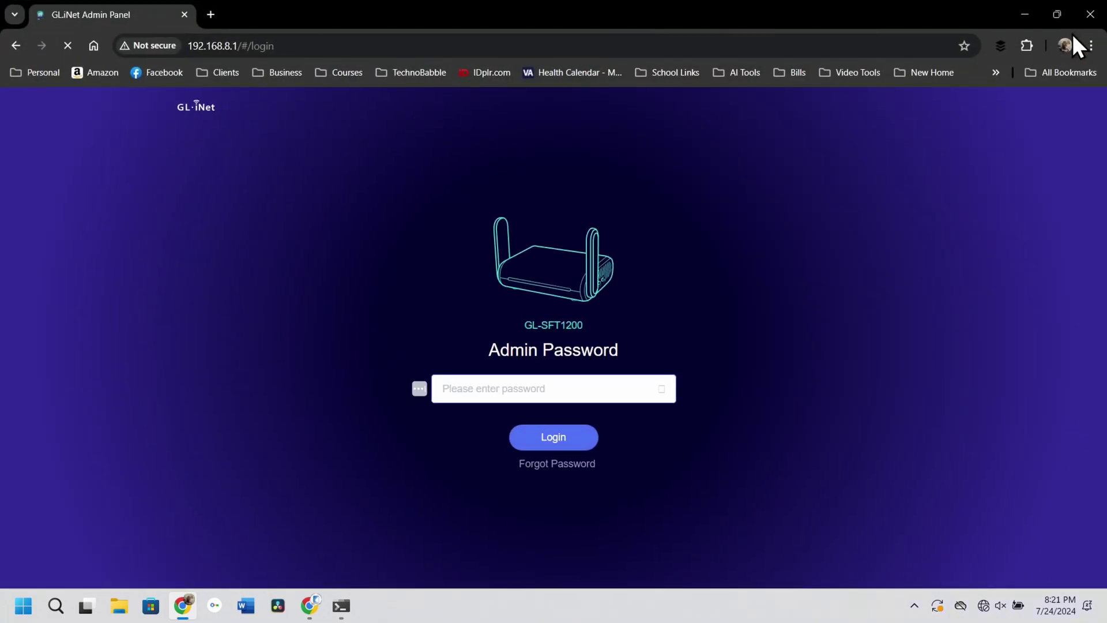
Log in with the admin password and view the Clients list.
{"action": "left_click", "coordinate": [569, 392]}
{"action": "type", "text": "••••••••"}
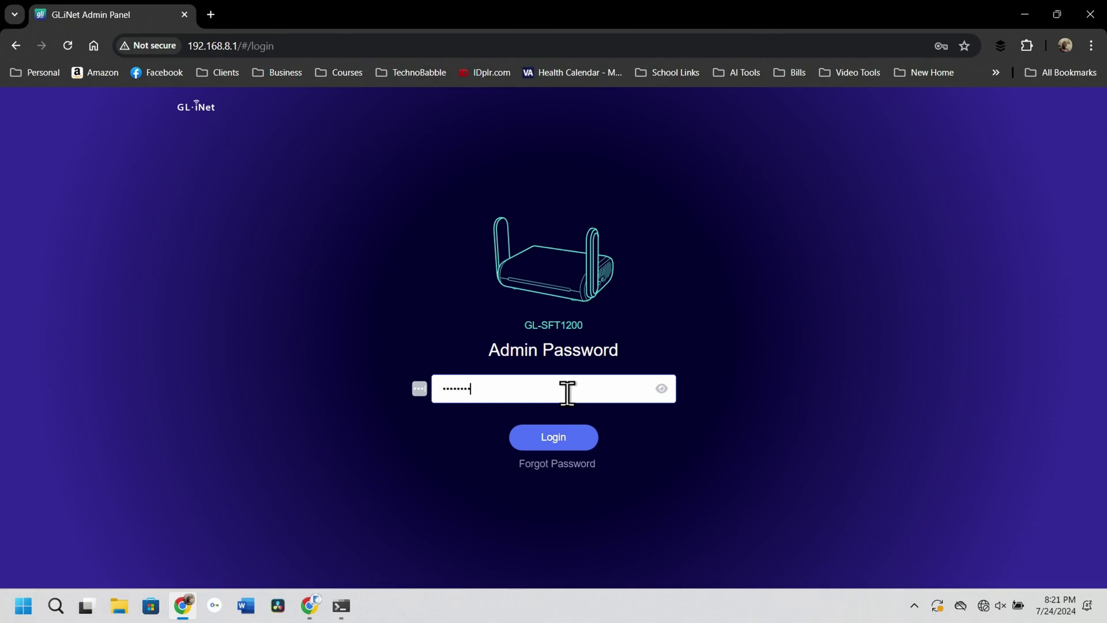
{"action": "key", "text": "Return"}
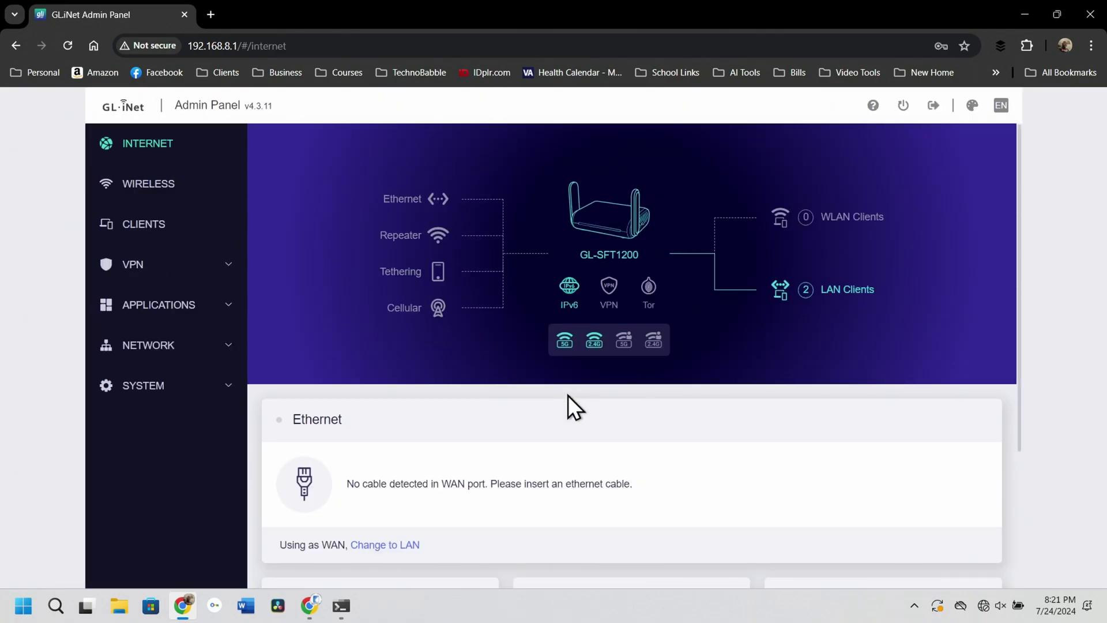
{"action": "left_click", "coordinate": [155, 228]}
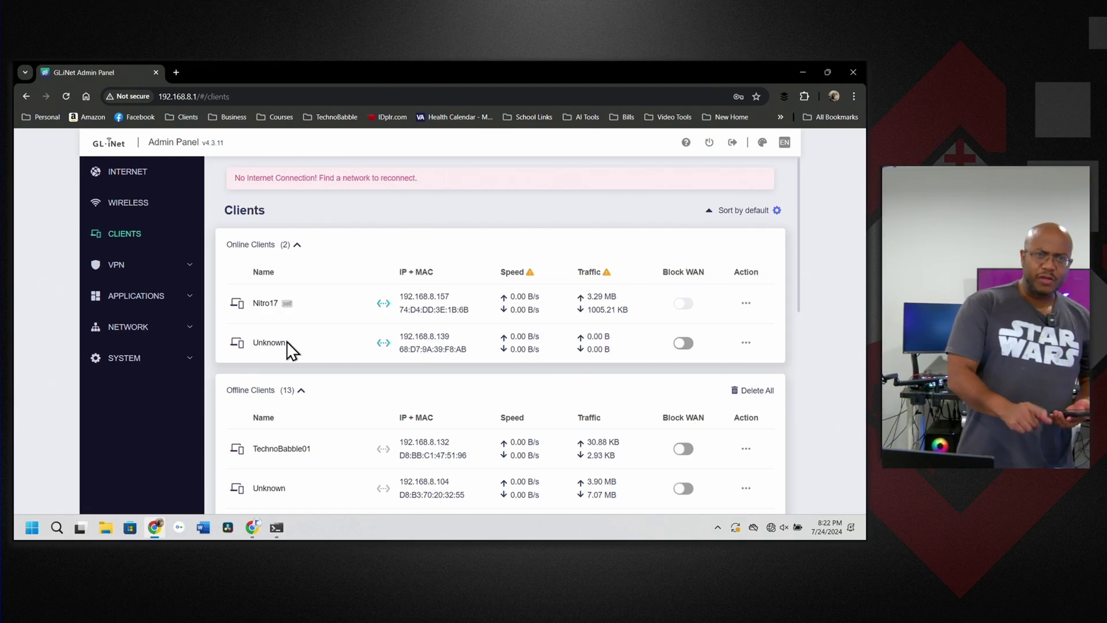
Show the router's Wireless settings with 5GHz TB-Mobile on WPA2-PSK.
{"action": "left_click", "coordinate": [124, 212]}
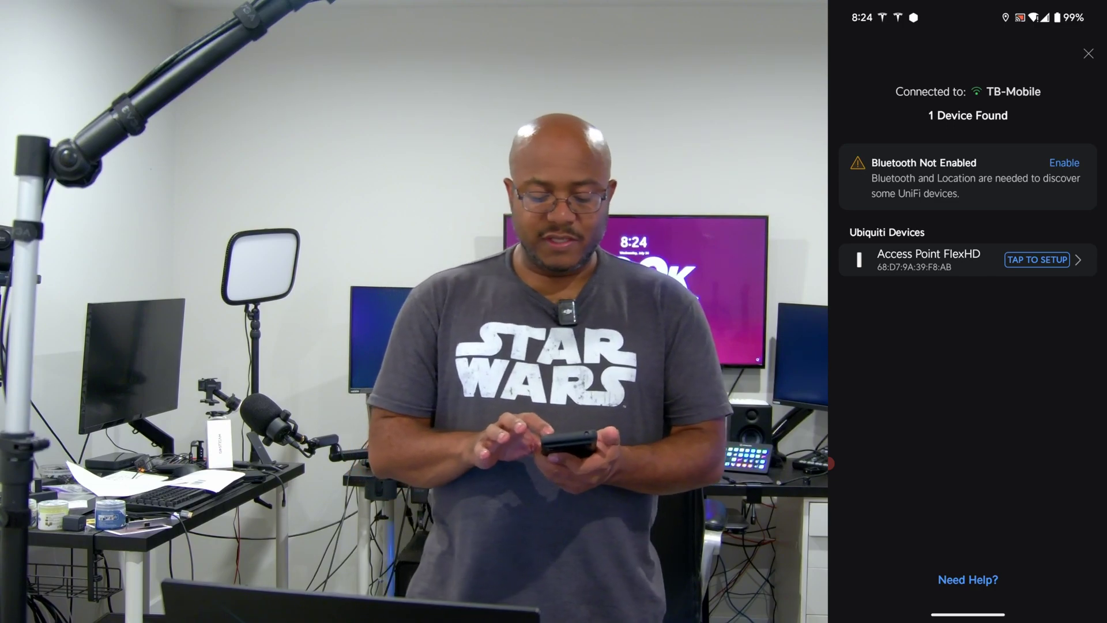
Set up the Access Point FlexHD standalone, without a UniFi gateway or console.
{"action": "left_click", "coordinate": [1037, 259]}
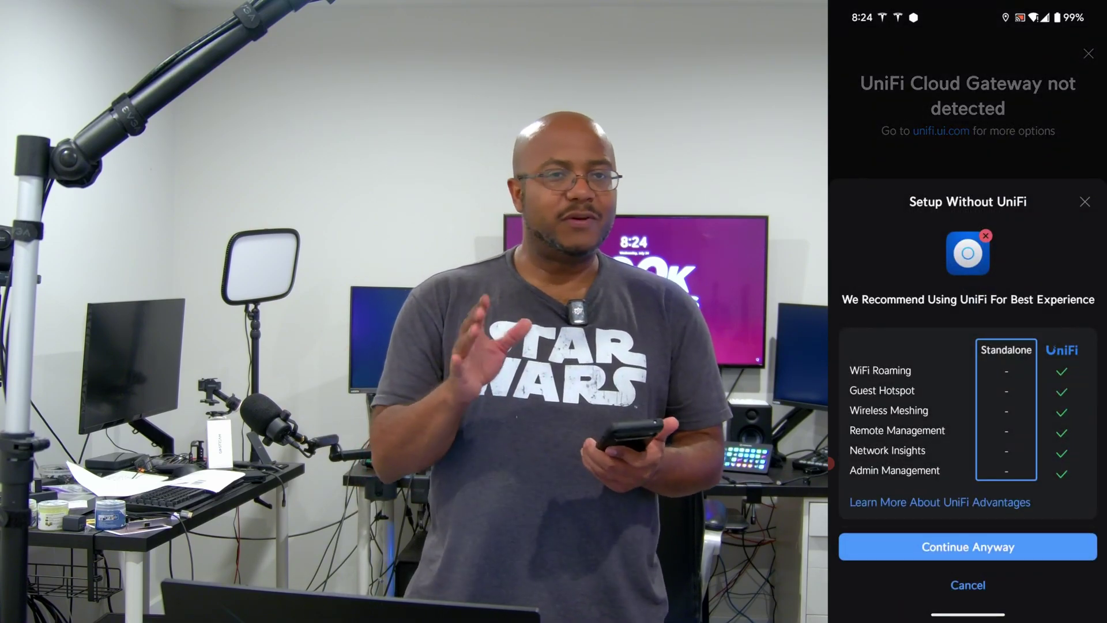
{"action": "left_click", "coordinate": [968, 558]}
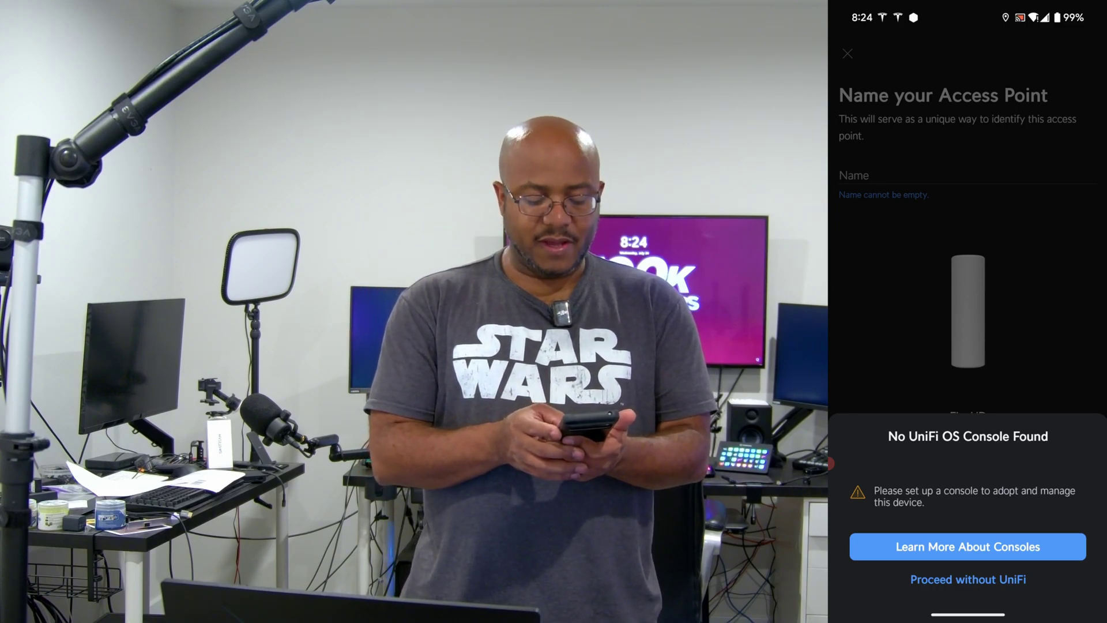
{"action": "left_click", "coordinate": [968, 580]}
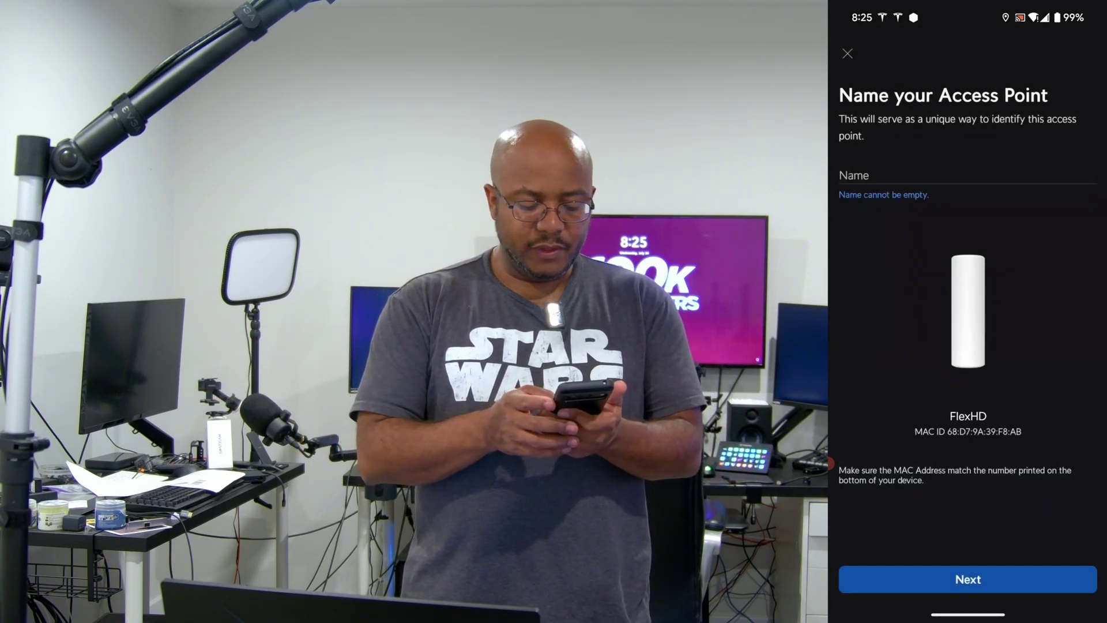
{"action": "left_click", "coordinate": [923, 175]}
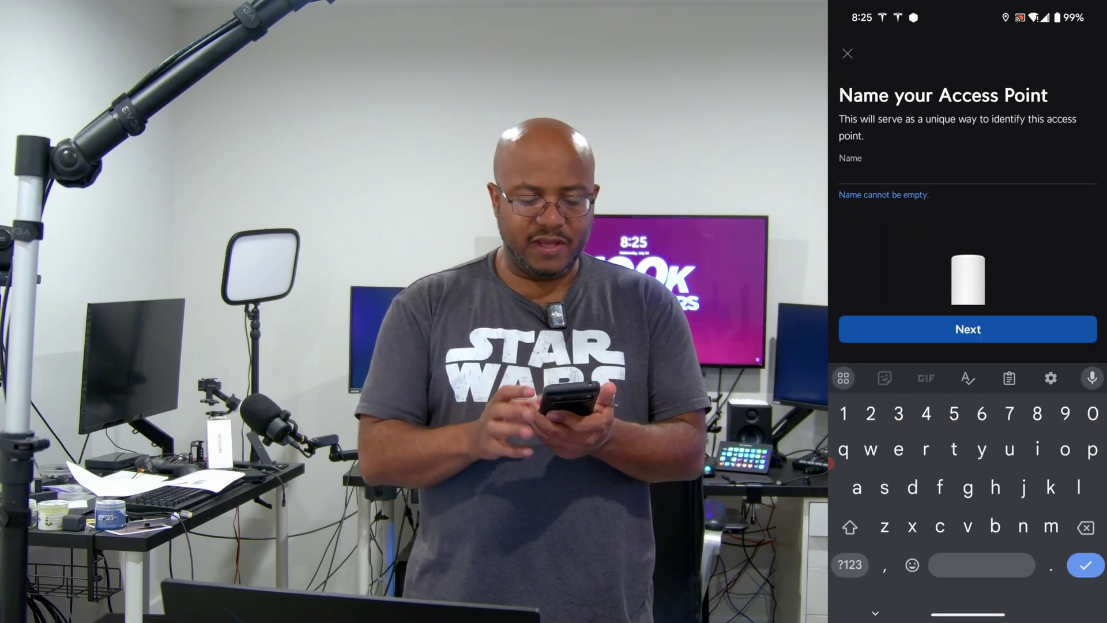
Name the FlexHD access point 'travel ap'.
{"action": "type", "text": "travel a"}
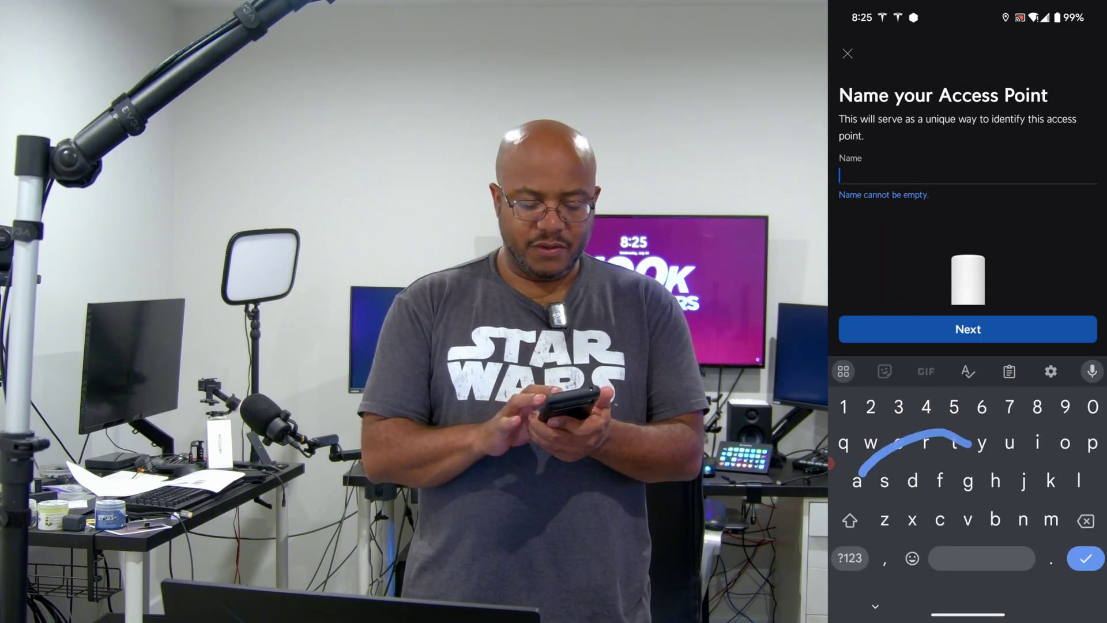
{"action": "type", "text": "p"}
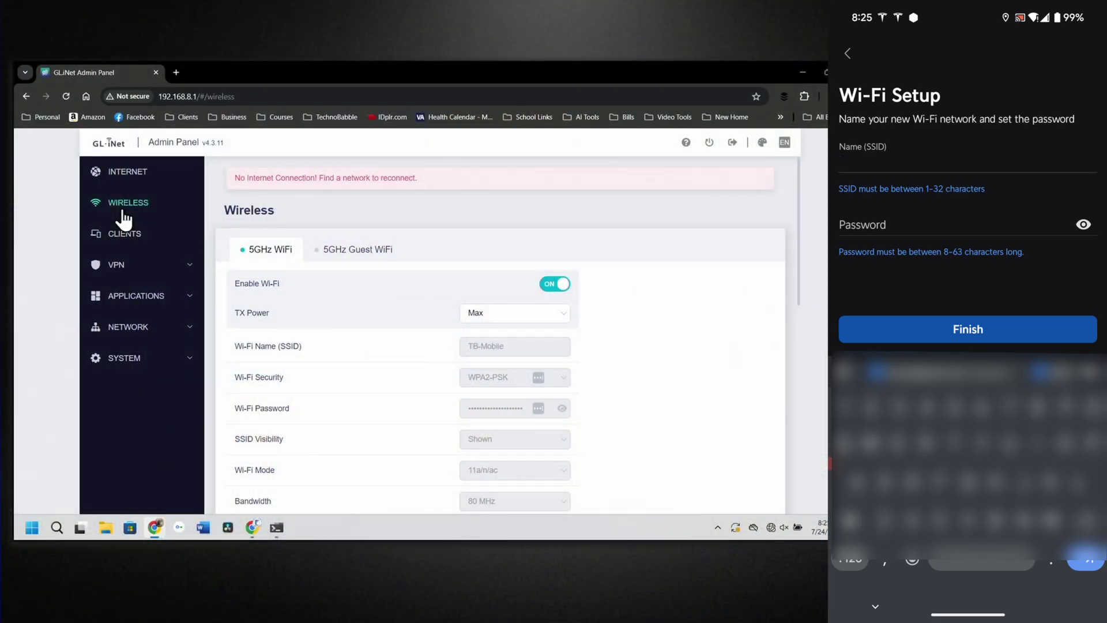
Set the SSID to TB-Mobile with the router's pasted Wi-Fi password and finish adding the AP.
{"action": "type", "text": "TB"}
{"action": "left_click", "coordinate": [850, 558]}
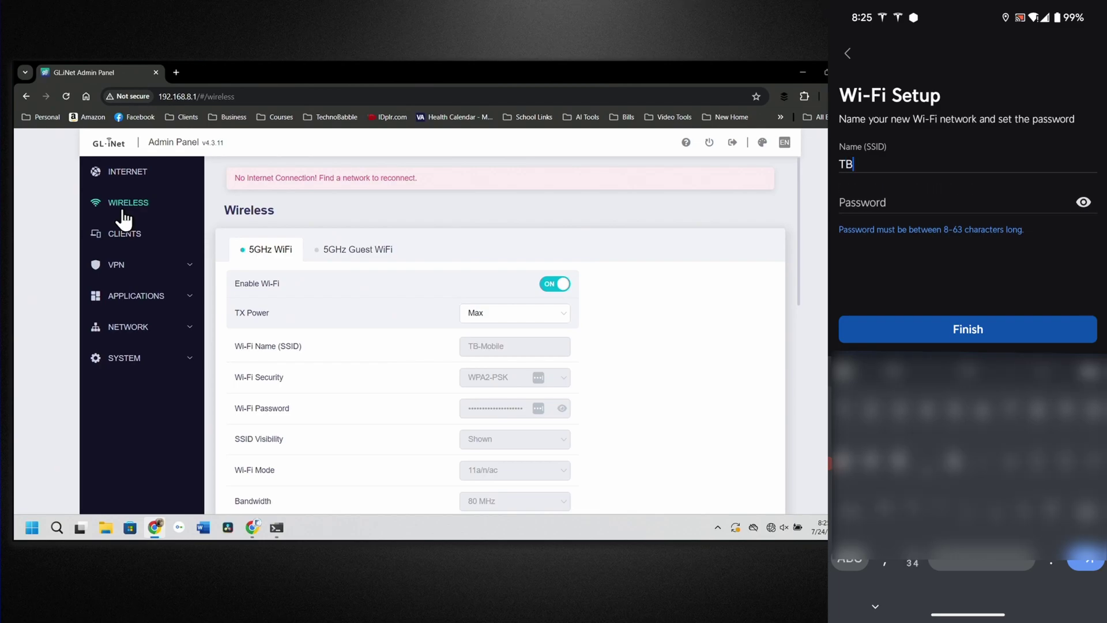
{"action": "type", "text": "-M"}
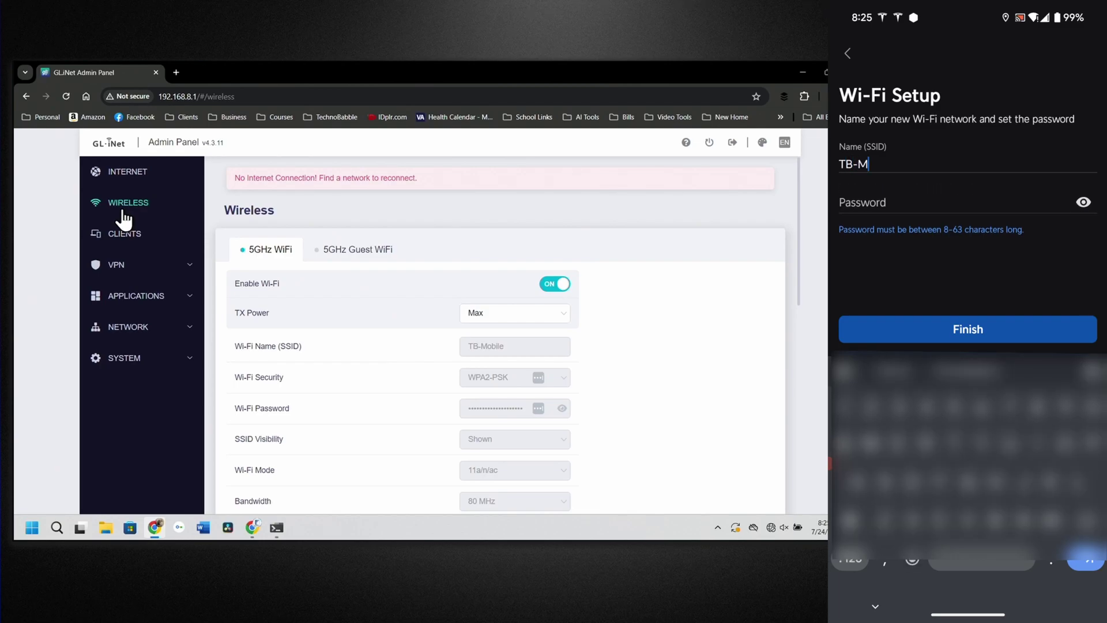
{"action": "type", "text": "obile"}
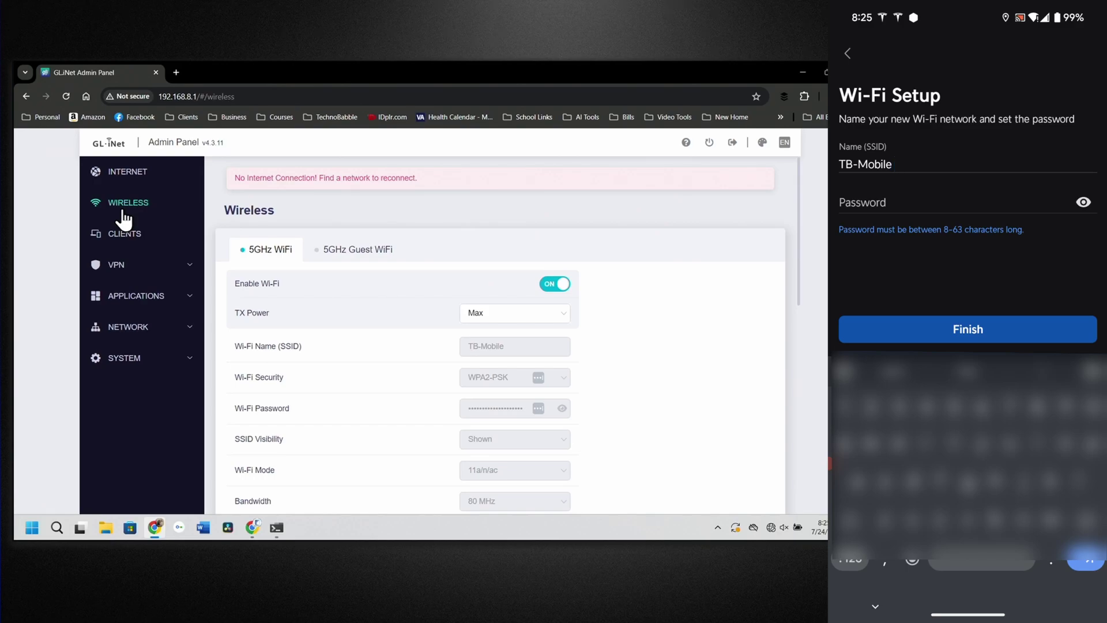
{"action": "left_click", "coordinate": [957, 202]}
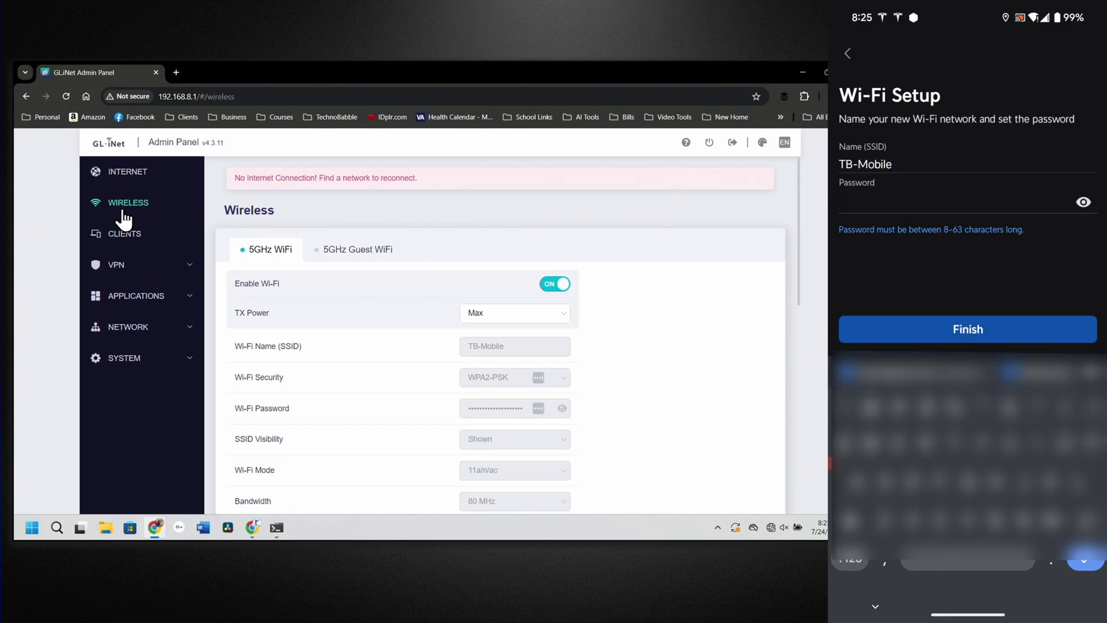
{"action": "left_click", "coordinate": [911, 372]}
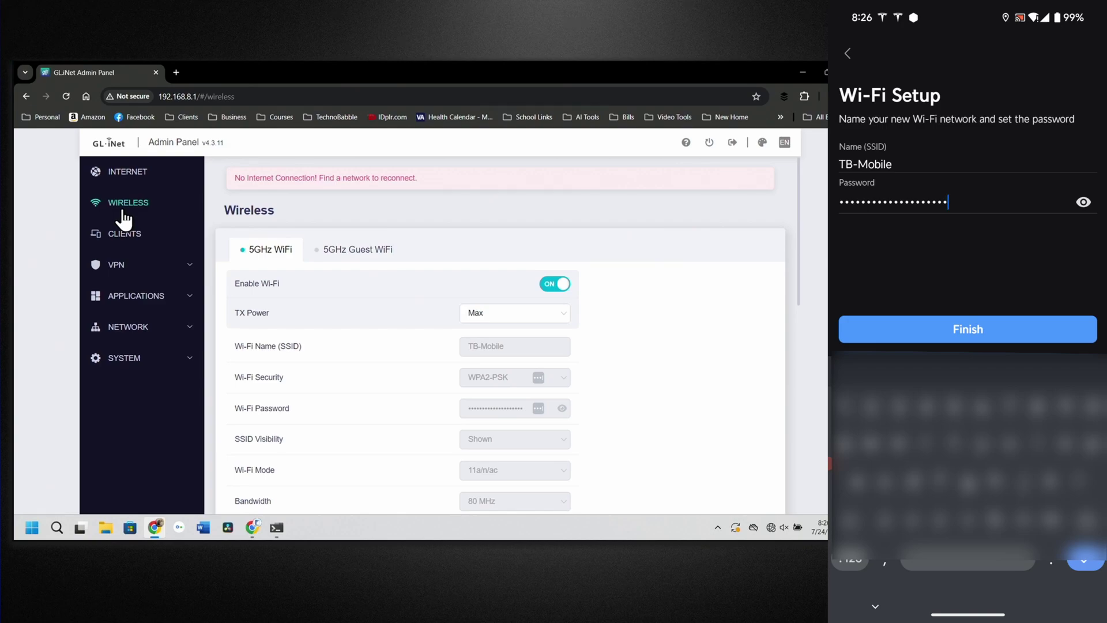
{"action": "left_click", "coordinate": [968, 328]}
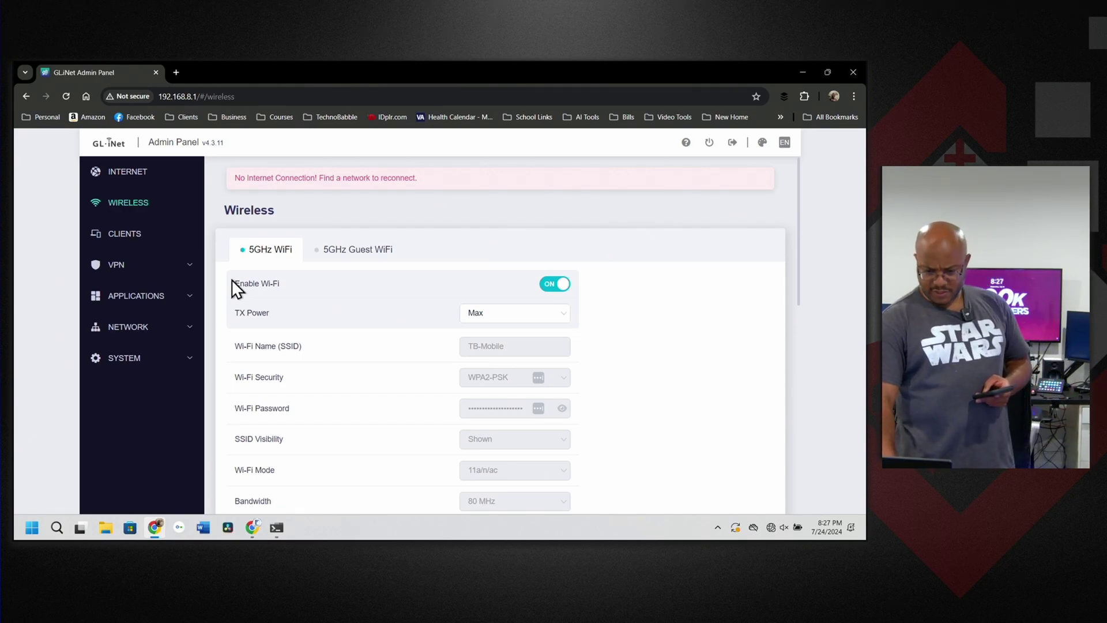
Check that Clients lists travel at 192.168.8.139 and a wireless Pixel-8.
{"action": "left_click", "coordinate": [140, 236]}
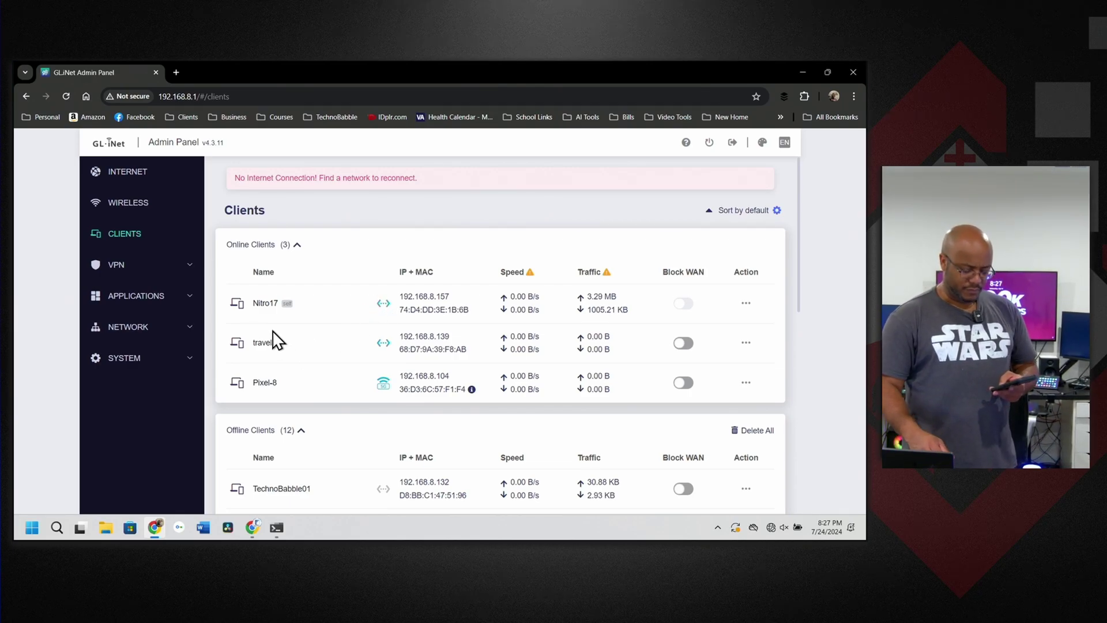
Return to the Wireless page showing 5GHz TB-Mobile with WPA2-PSK.
{"action": "left_click", "coordinate": [129, 203]}
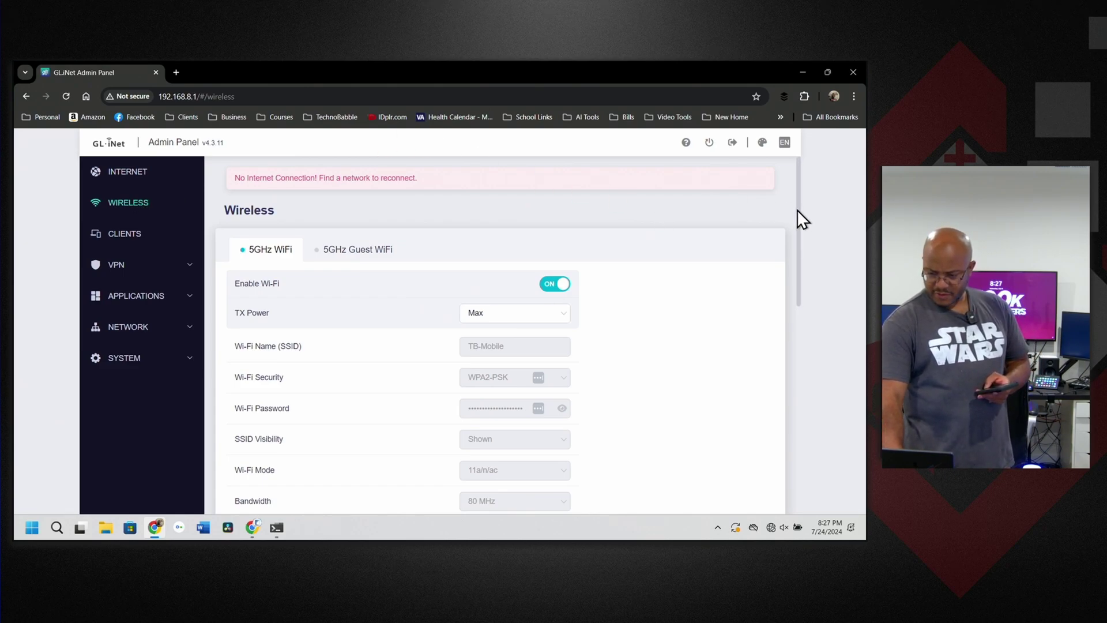
Switch off both the router's 2.4GHz and 5GHz Wi-Fi radios.
{"action": "left_click_drag", "start_coordinate": [797, 209], "coordinate": [787, 341]}
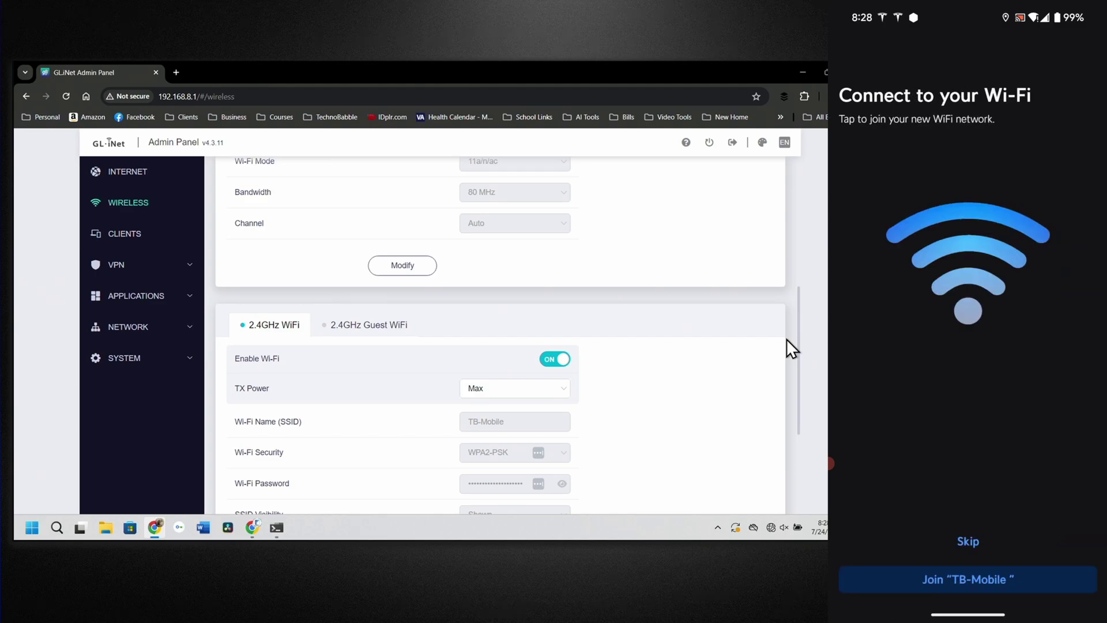
{"action": "left_click", "coordinate": [559, 359]}
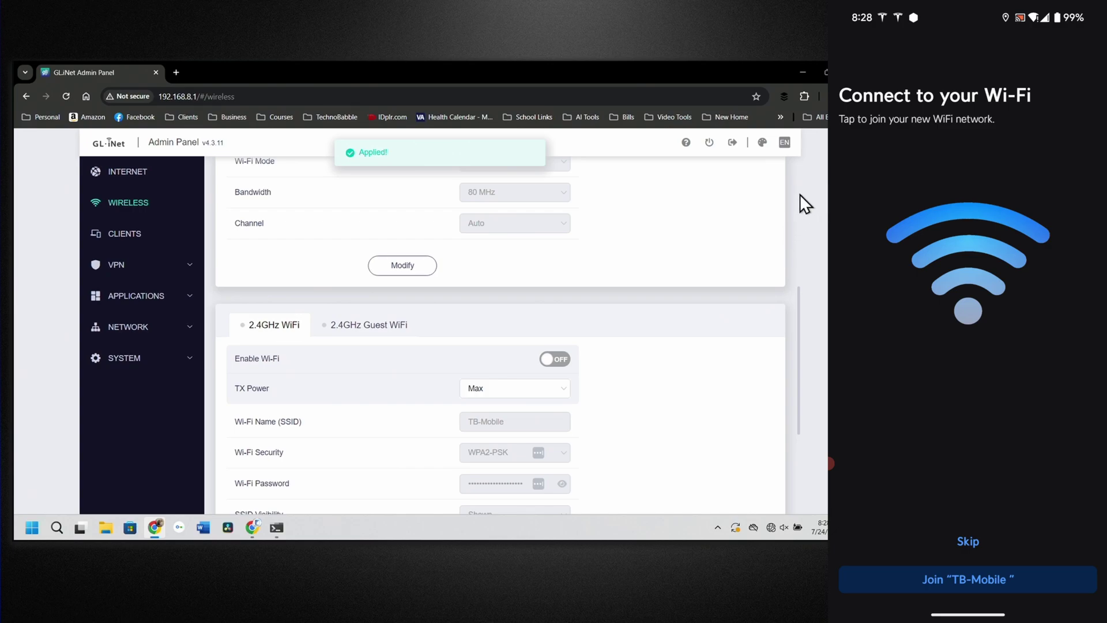
{"action": "left_click", "coordinate": [553, 285]}
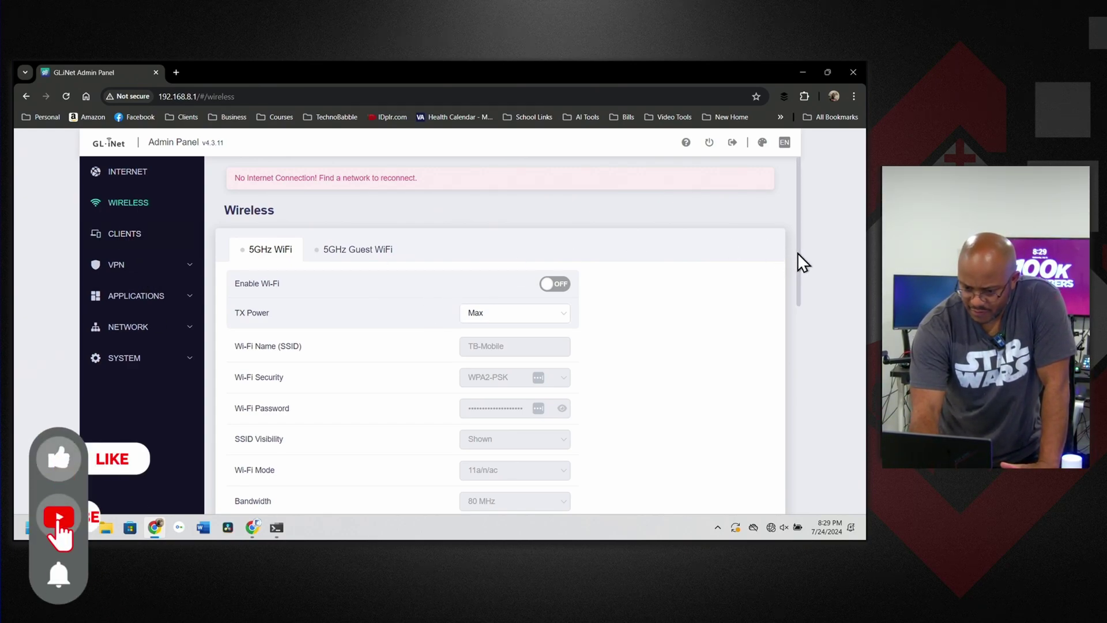
Confirm 5GHz and 2.4GHz Guest WiFi are off, then recheck the three online clients.
{"action": "scroll", "coordinate": [797, 253], "scroll_direction": "down", "scroll_amount": 1}
{"action": "scroll", "coordinate": [784, 339], "scroll_direction": "down", "scroll_amount": 2}
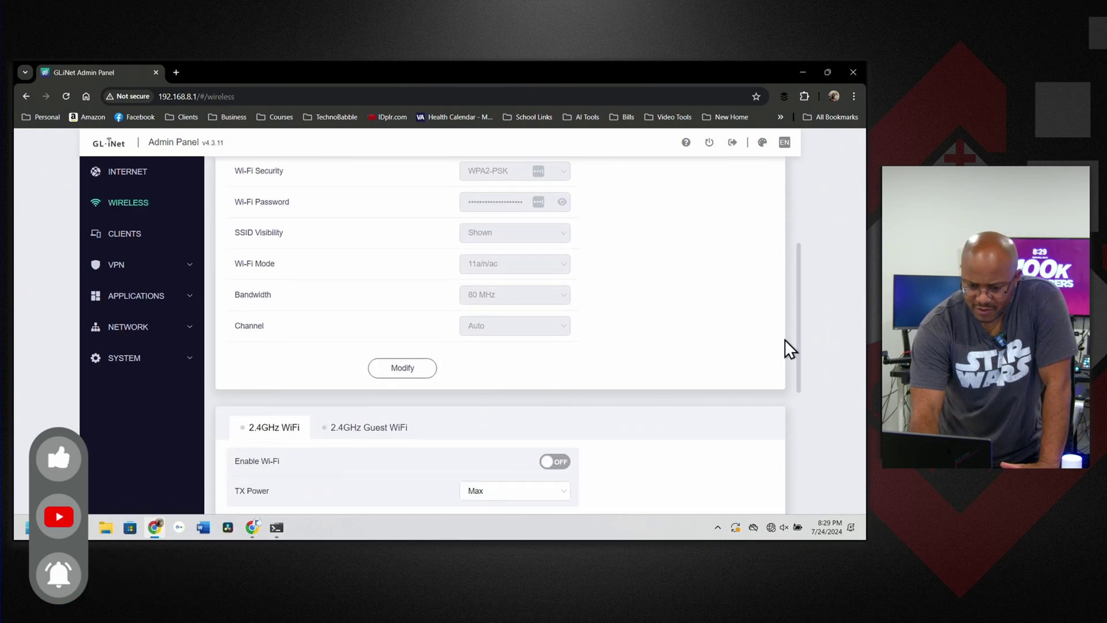
{"action": "scroll", "coordinate": [781, 381], "scroll_direction": "down", "scroll_amount": 2}
{"action": "scroll", "coordinate": [790, 241], "scroll_direction": "up", "scroll_amount": 6}
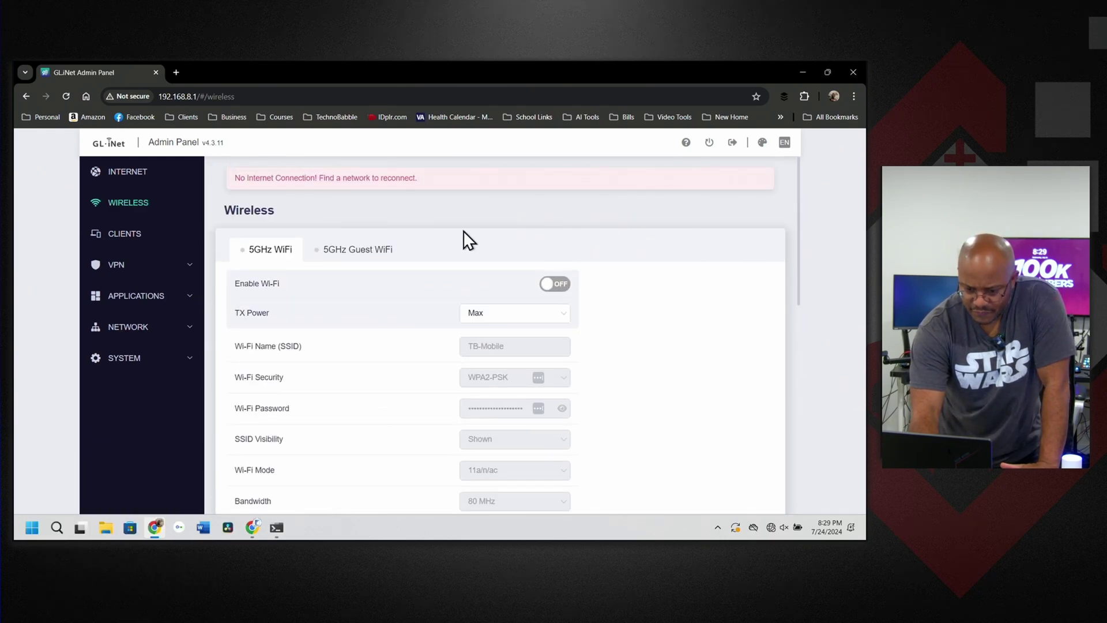
{"action": "left_click", "coordinate": [354, 250]}
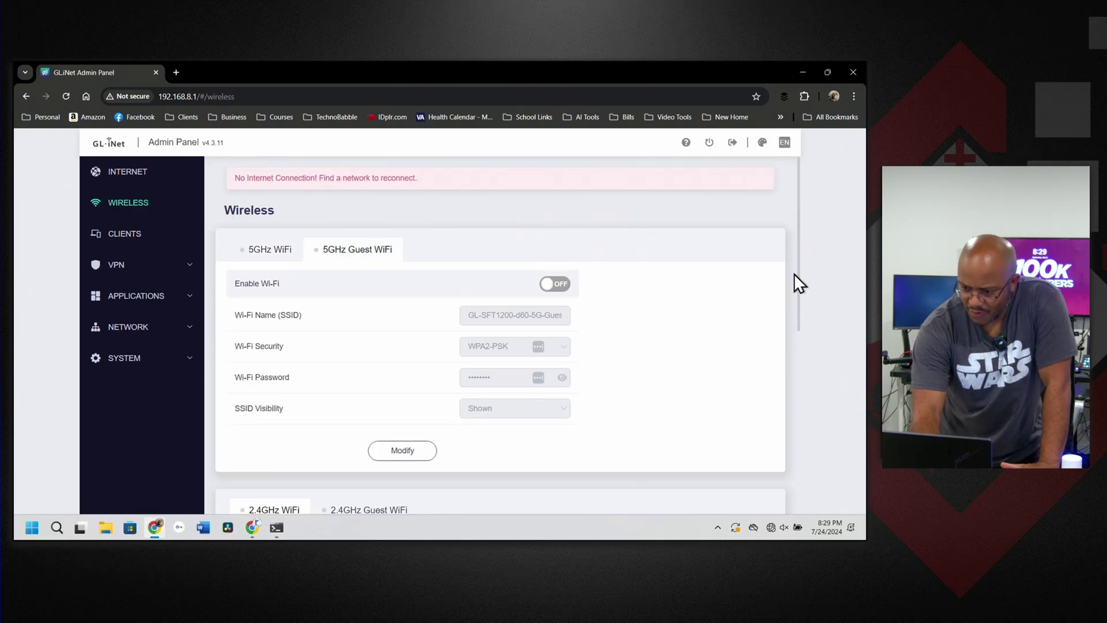
{"action": "left_click_drag", "start_coordinate": [798, 289], "coordinate": [720, 375]}
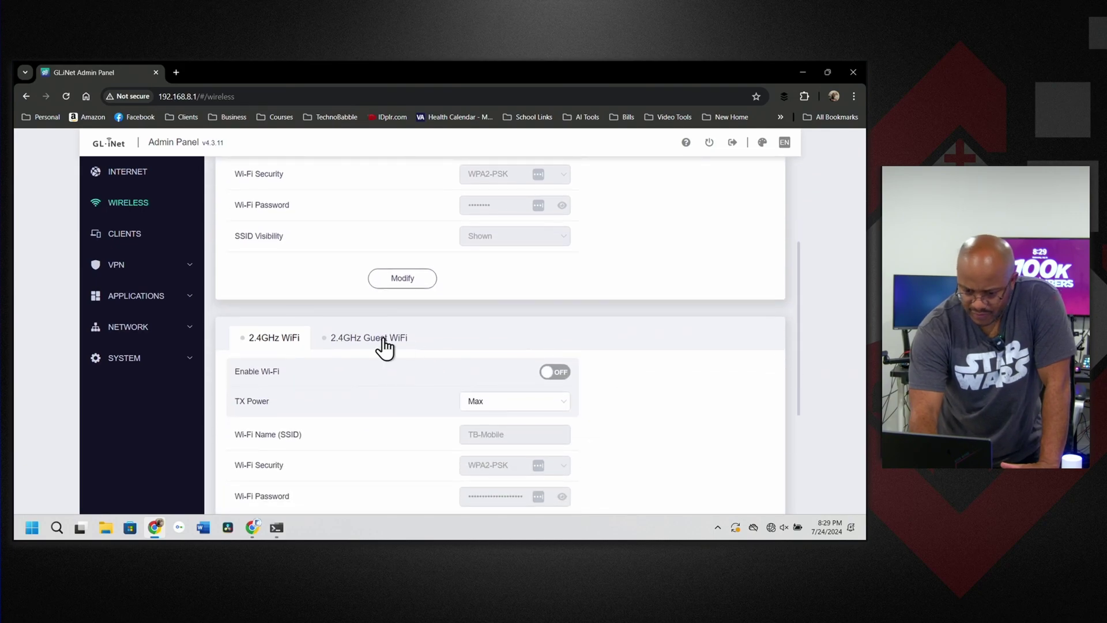
{"action": "left_click", "coordinate": [383, 345]}
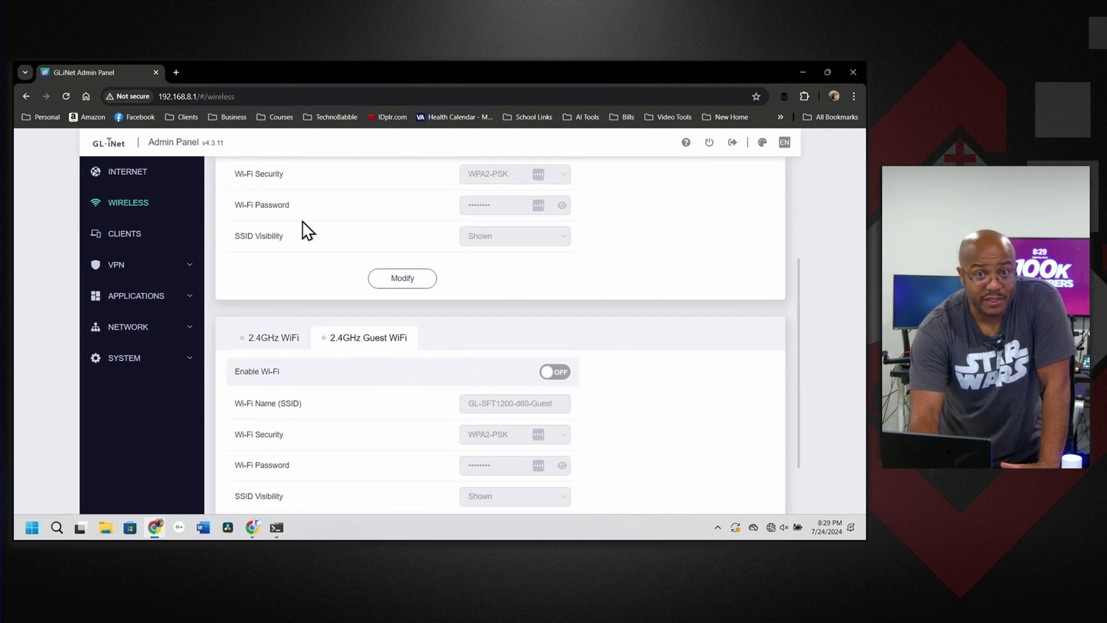
{"action": "left_click", "coordinate": [128, 243]}
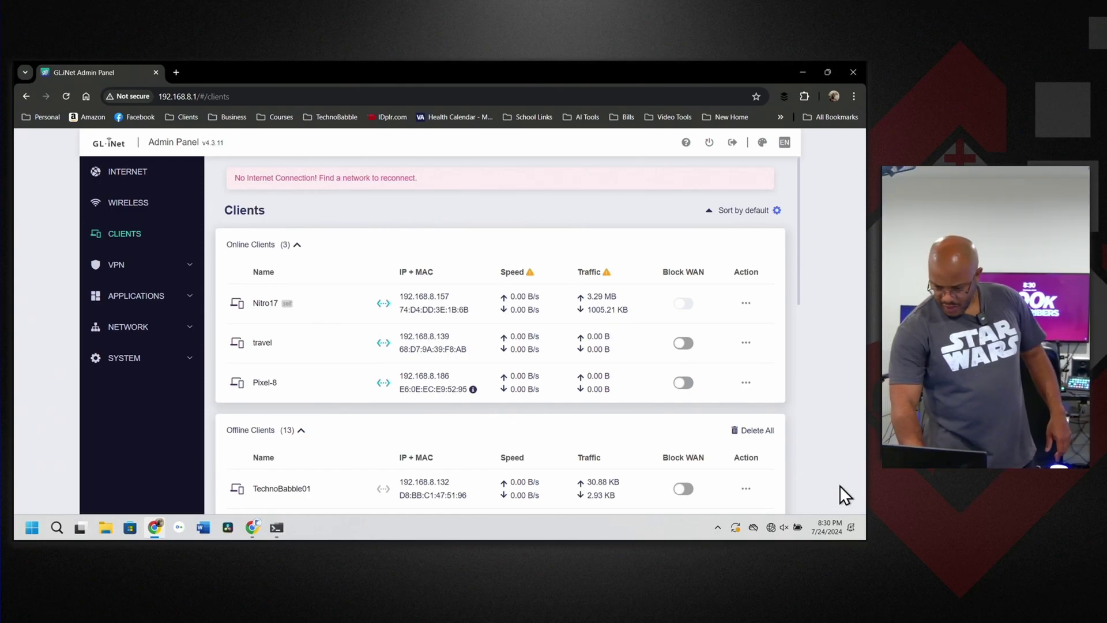
Turn on the laptop's Wi-Fi and show the available wireless networks.
{"action": "left_click", "coordinate": [770, 525]}
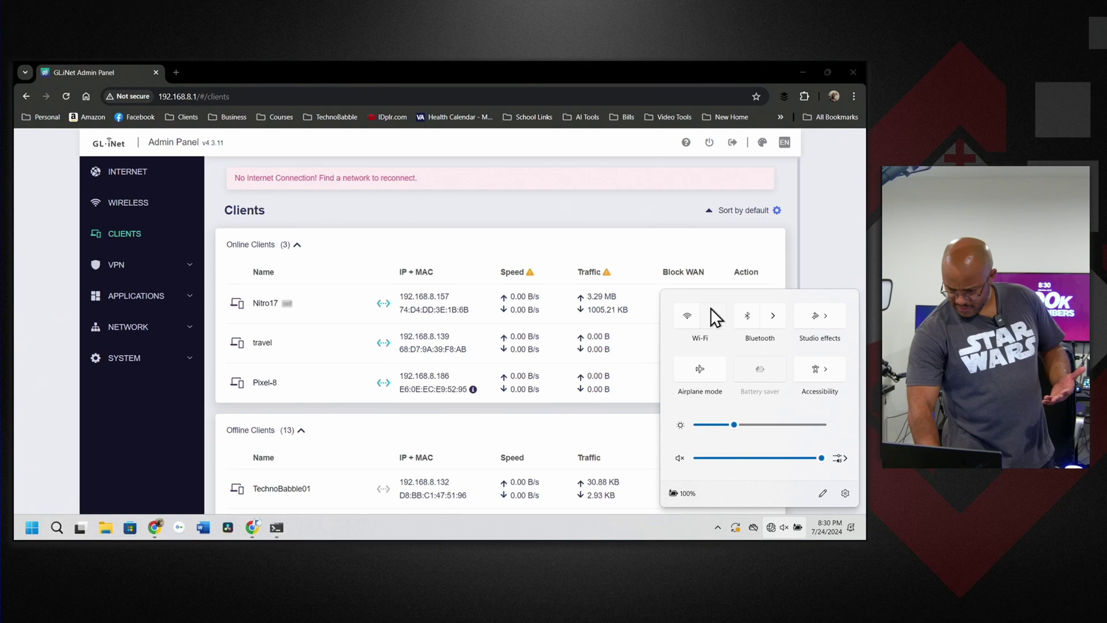
{"action": "left_click", "coordinate": [687, 317]}
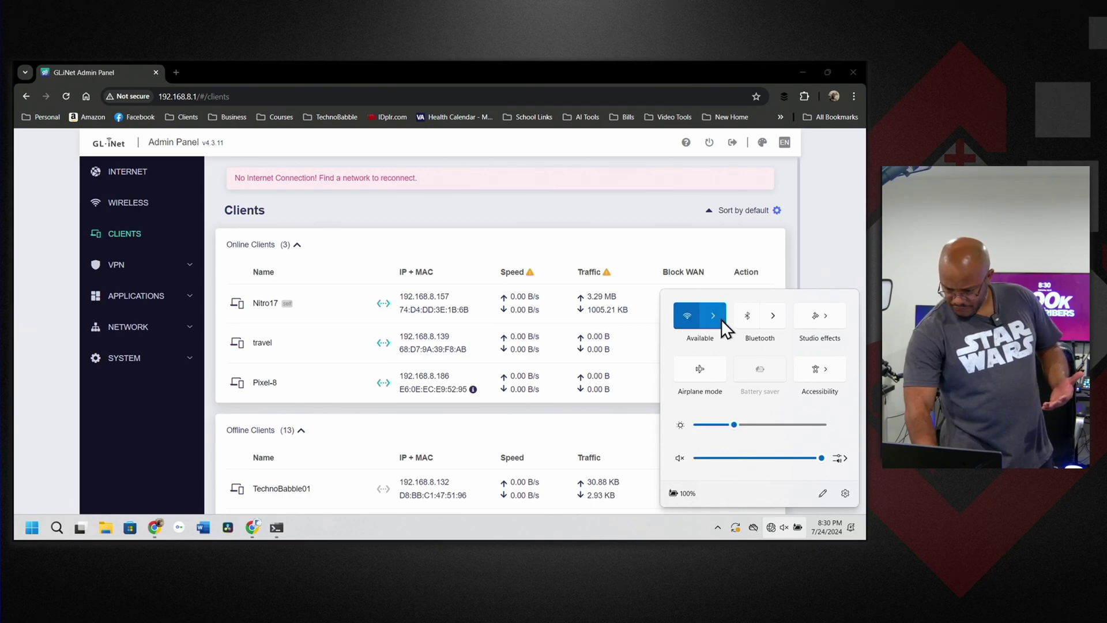
{"action": "left_click", "coordinate": [721, 320]}
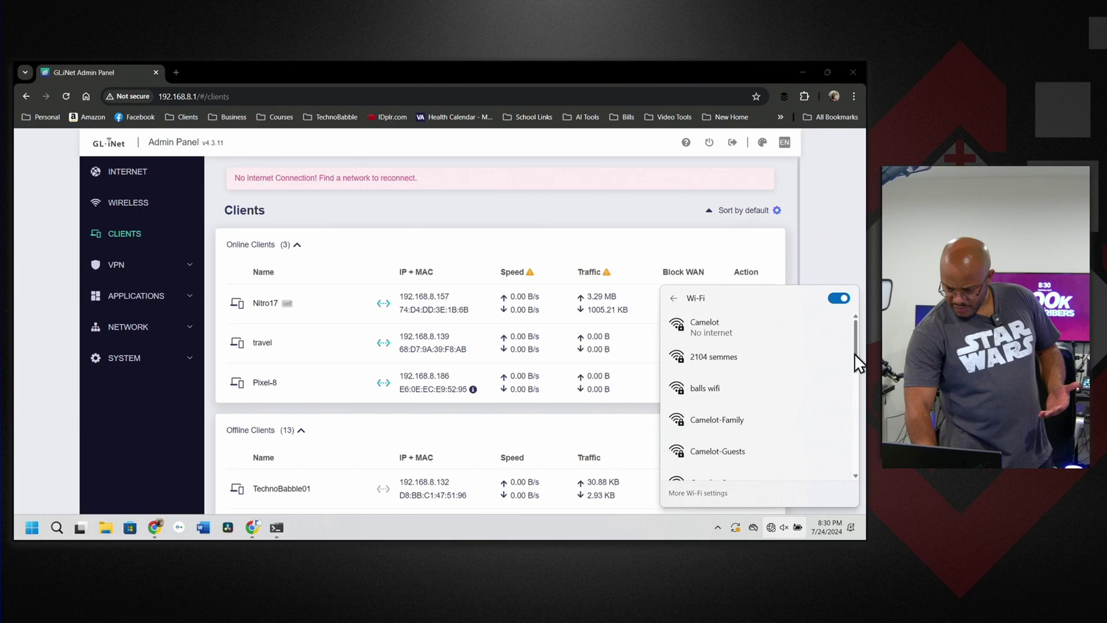
Join the TB-Mobile network with its security key, then return to Command Prompt.
{"action": "left_click_drag", "start_coordinate": [855, 354], "coordinate": [850, 372]}
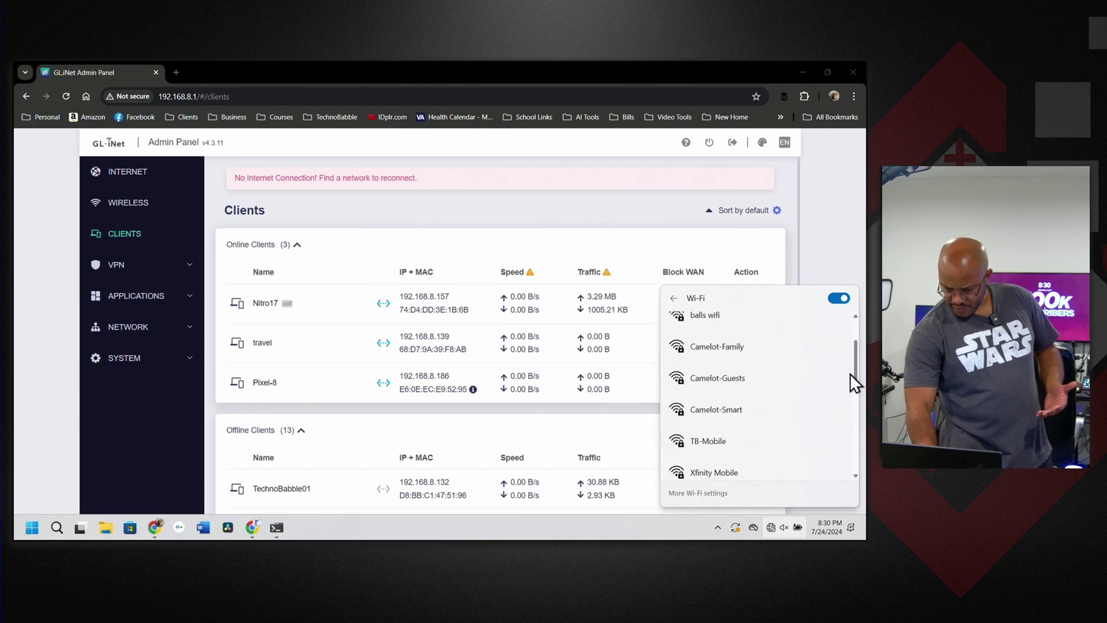
{"action": "left_click", "coordinate": [743, 440]}
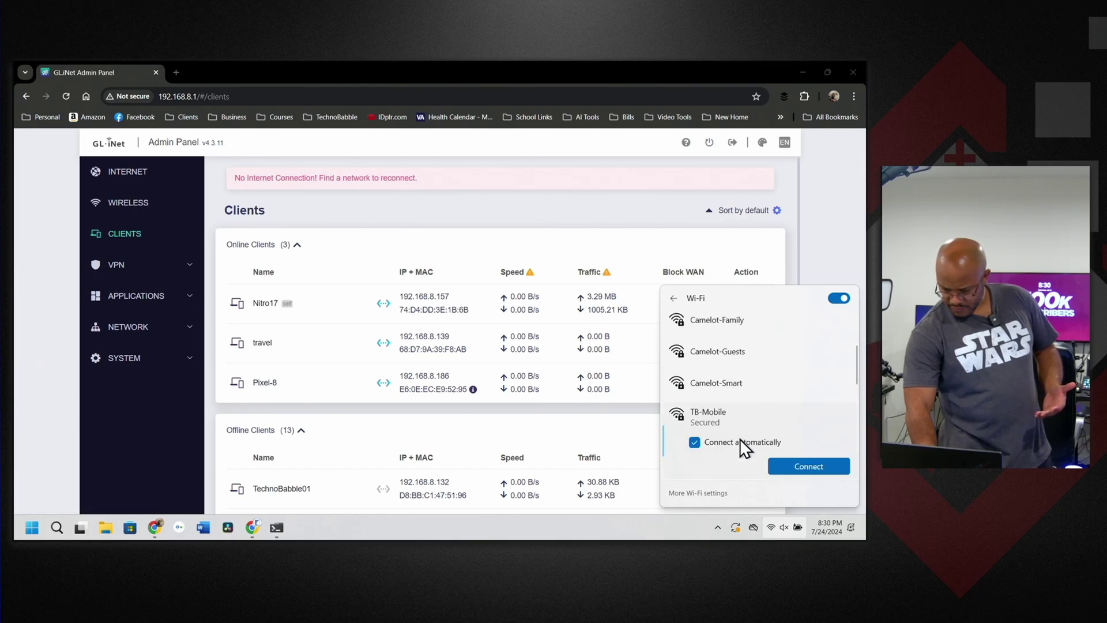
{"action": "left_click", "coordinate": [794, 466]}
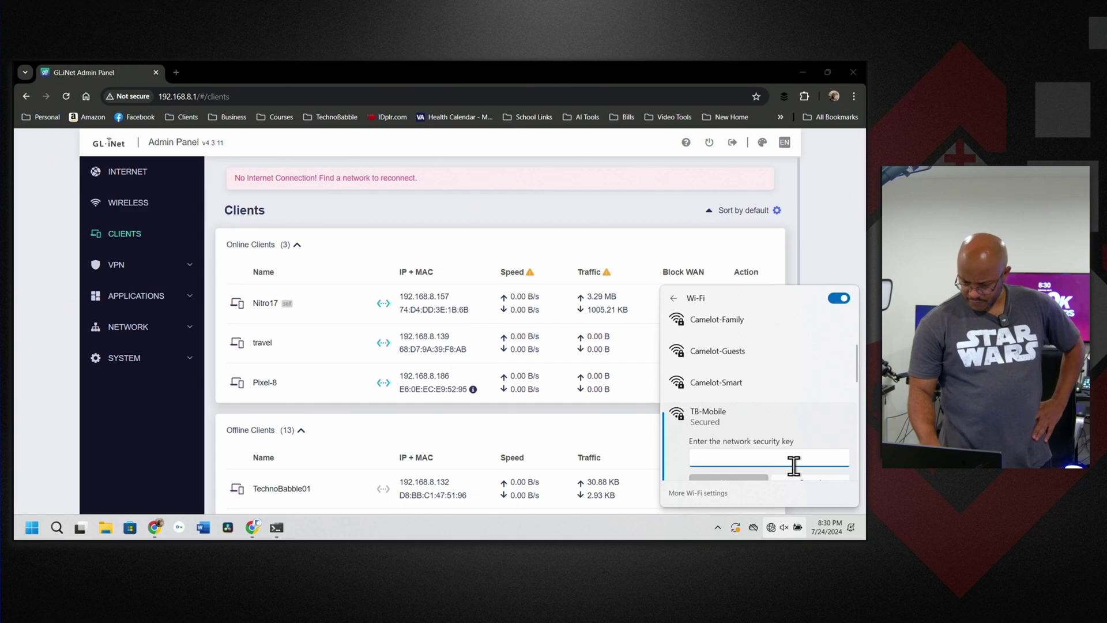
{"action": "type", "text": "*"}
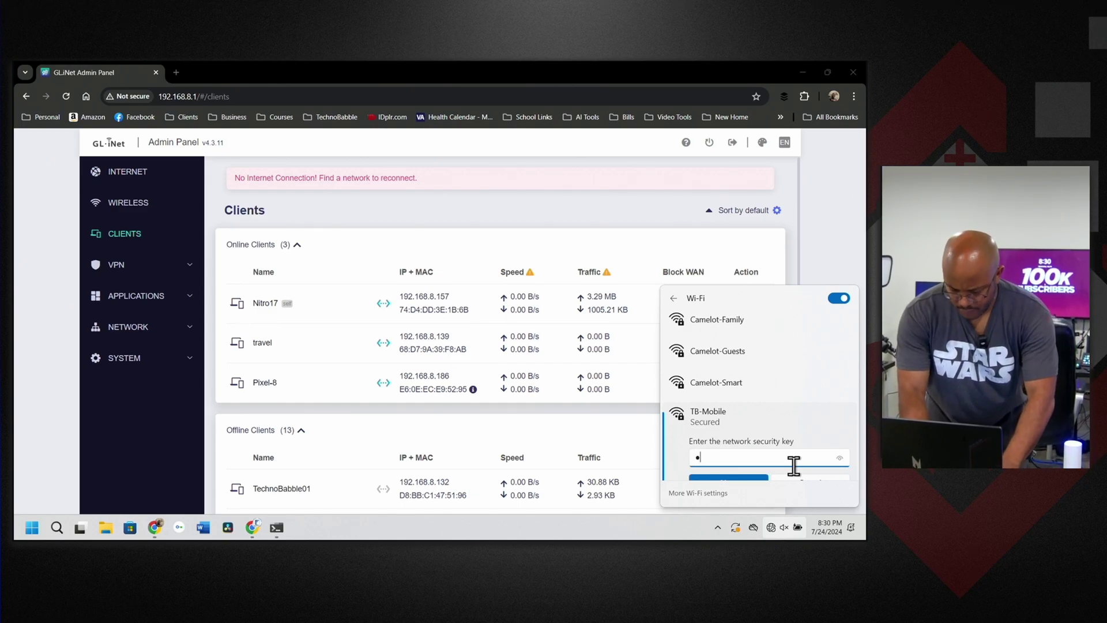
{"action": "type", "text": "***********"}
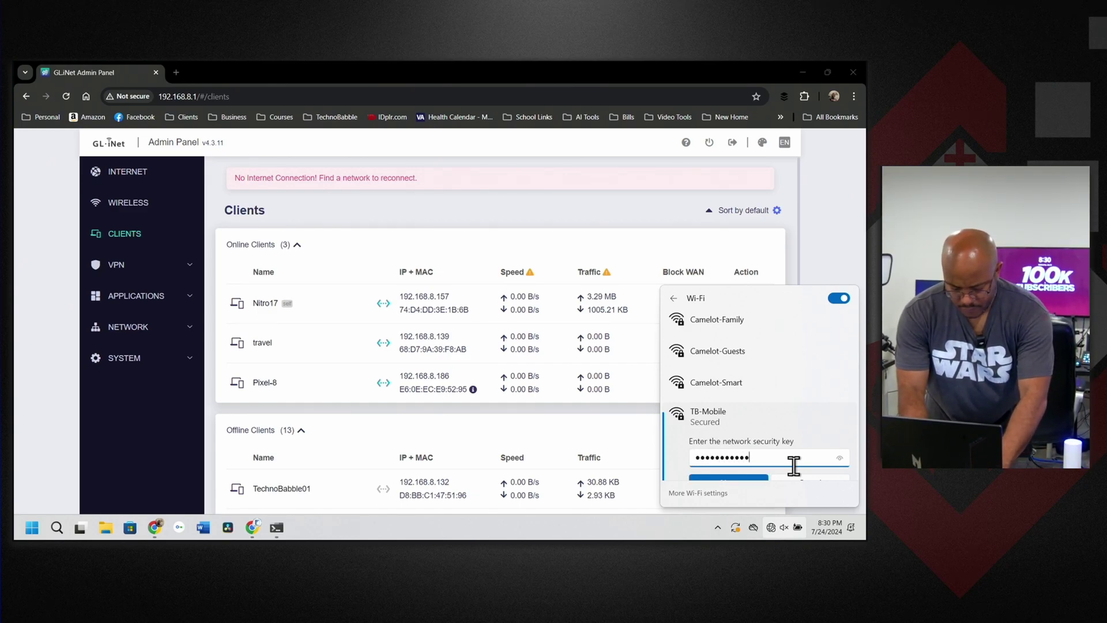
{"action": "type", "text": "*******"}
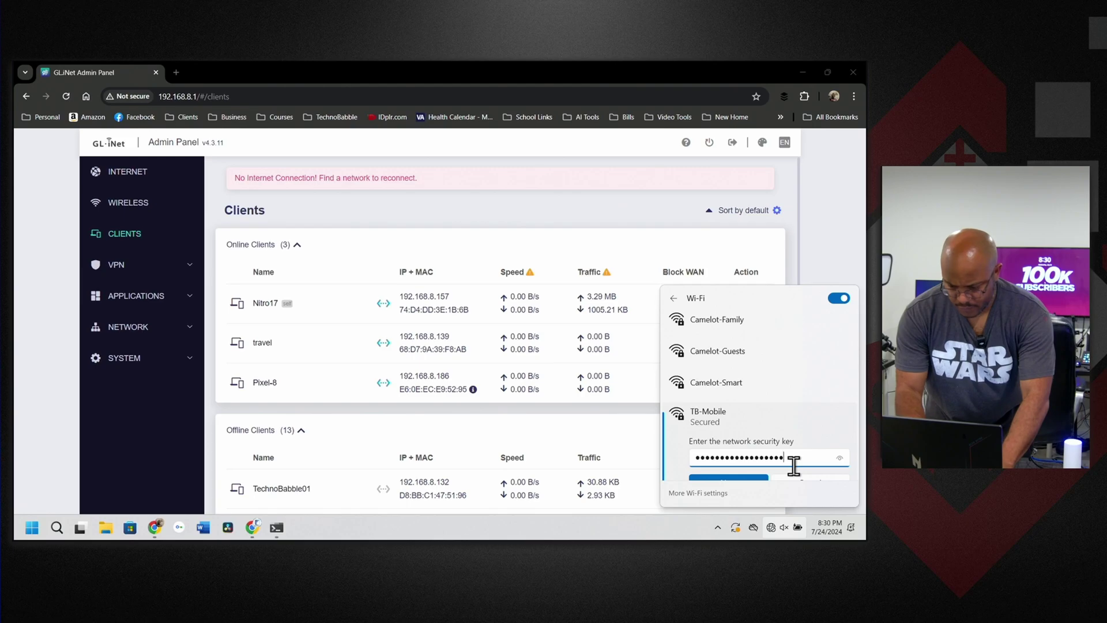
{"action": "key", "text": "Return"}
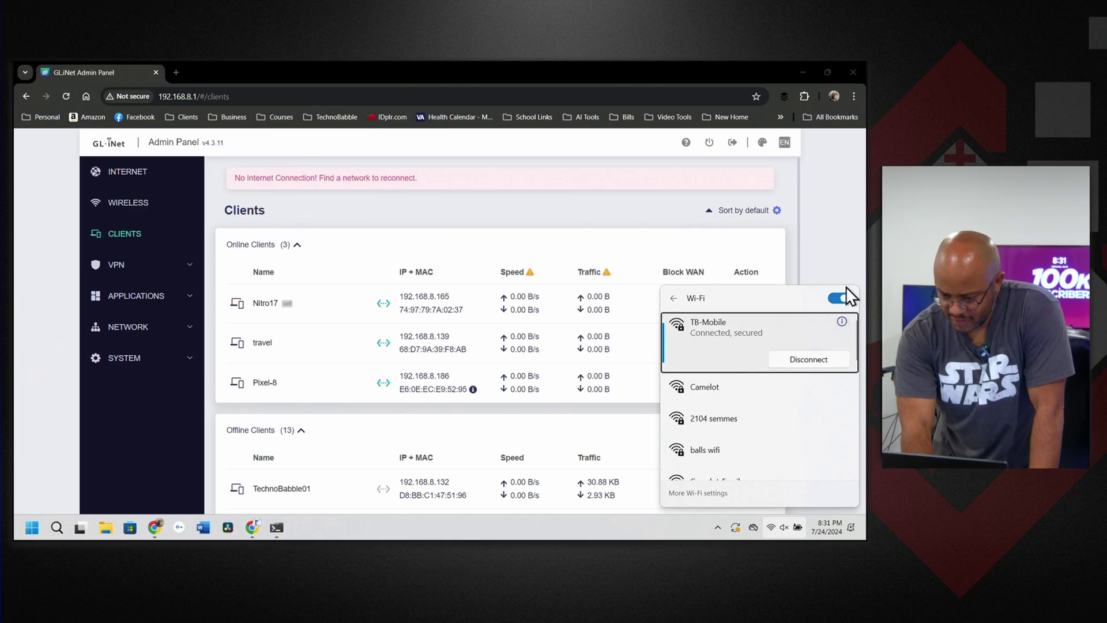
{"action": "left_click", "coordinate": [845, 265]}
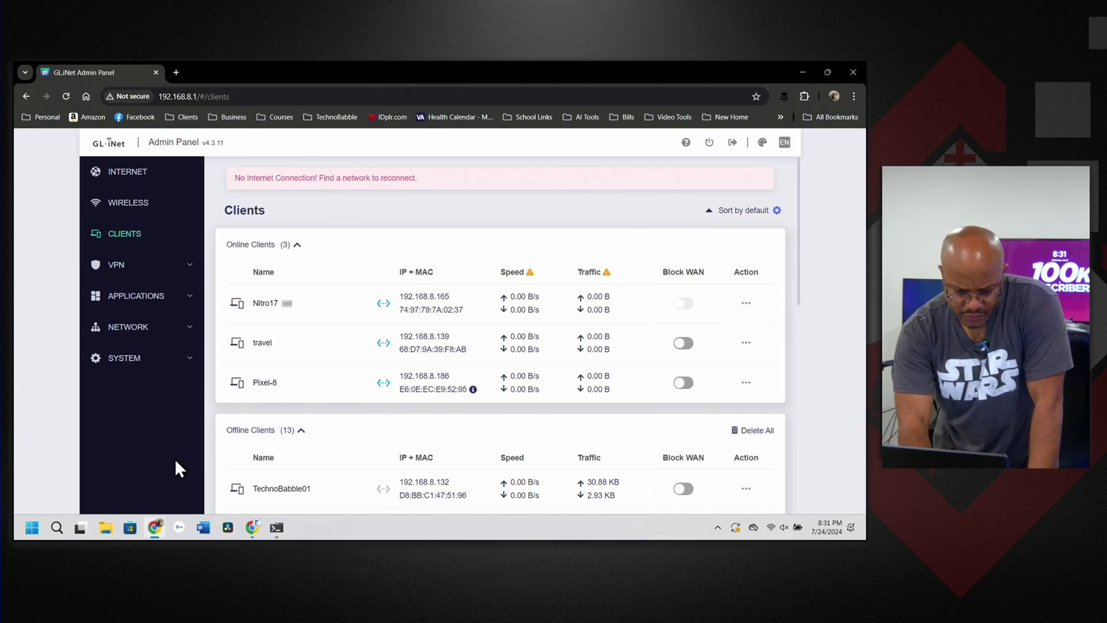
{"action": "left_click", "coordinate": [276, 529]}
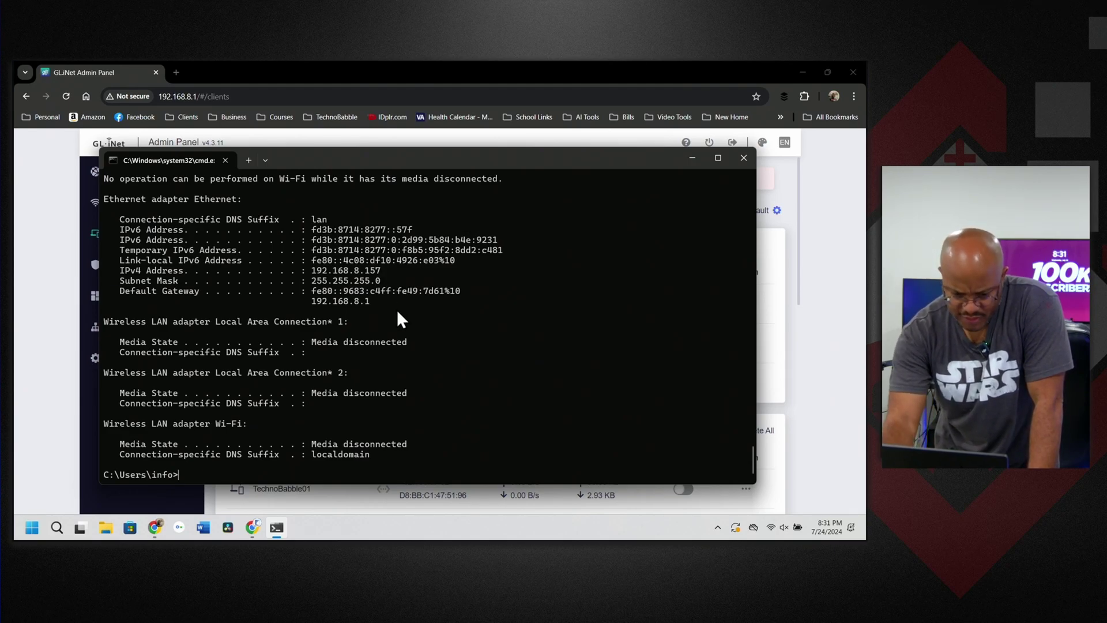
Rerun ipconfig to confirm Wi-Fi at 192.168.8.165, gateway 192.168.8.1, then close Command Prompt.
{"action": "key", "text": "Up"}
{"action": "key", "text": "BackSpace"}
{"action": "key", "text": "BackSpace"}
{"action": "key", "text": "BackSpace"}
{"action": "key", "text": "BackSpace"}
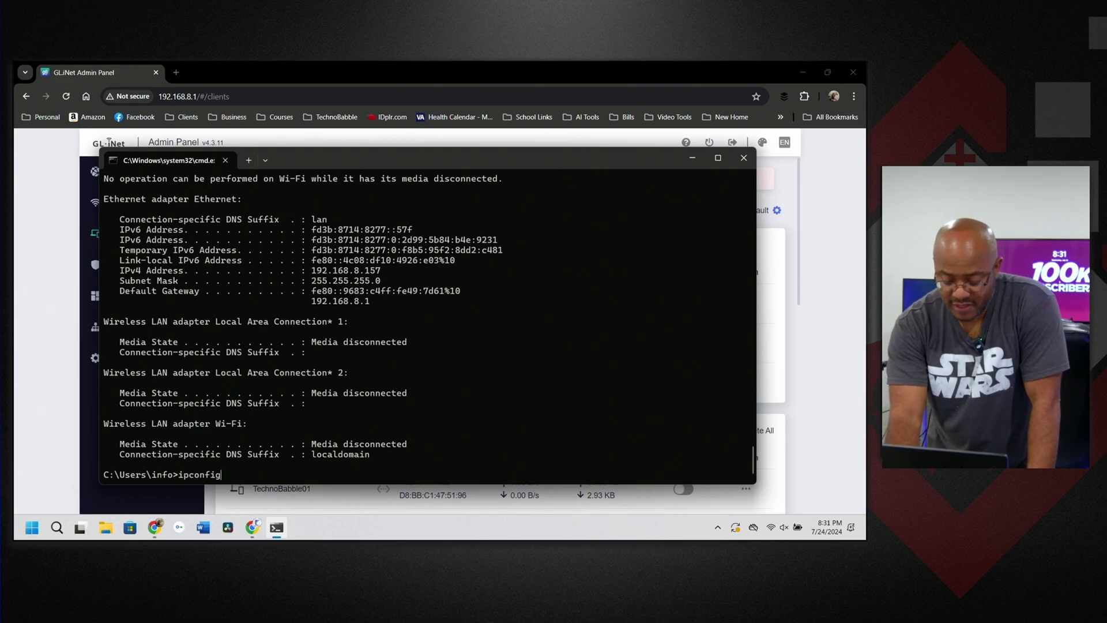
{"action": "key", "text": "Return"}
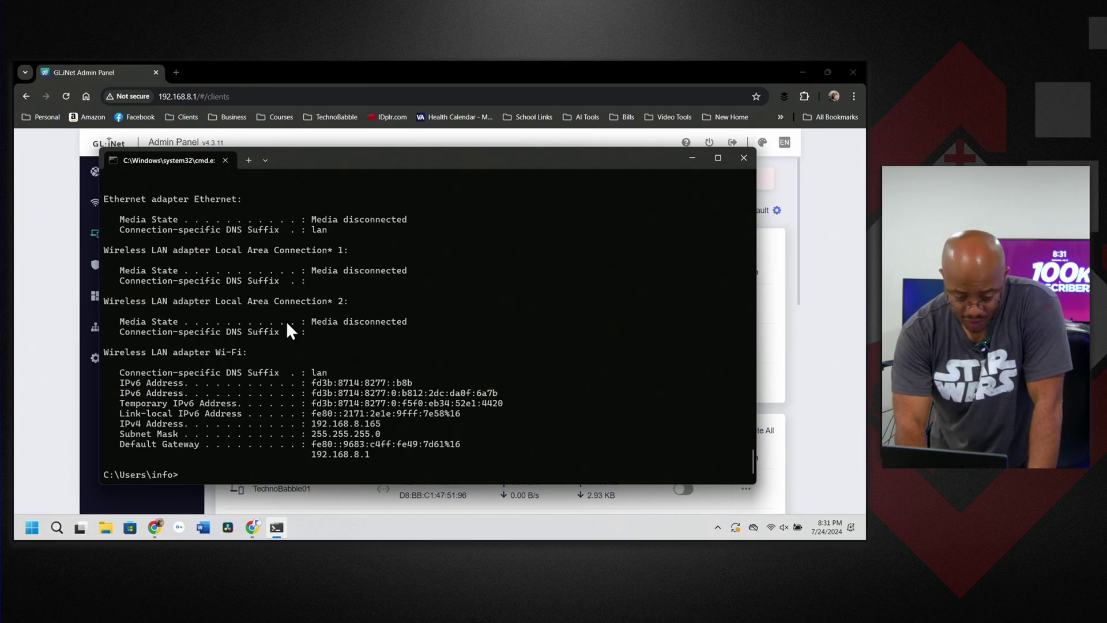
{"action": "left_click", "coordinate": [737, 164]}
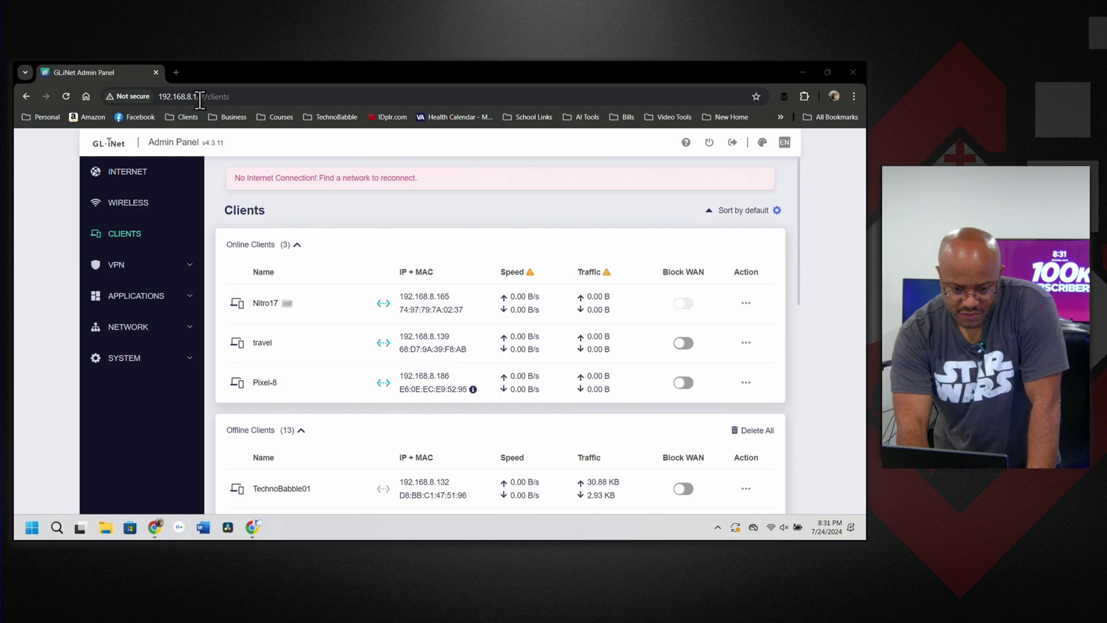
Reload the router admin at 192.168.8.1/ and return to the Clients list showing Nitro17.
{"action": "left_click", "coordinate": [199, 96]}
{"action": "left_click_drag", "start_coordinate": [171, 96], "coordinate": [292, 153]}
{"action": "key", "text": "BackSpace"}
{"action": "key", "text": "Return"}
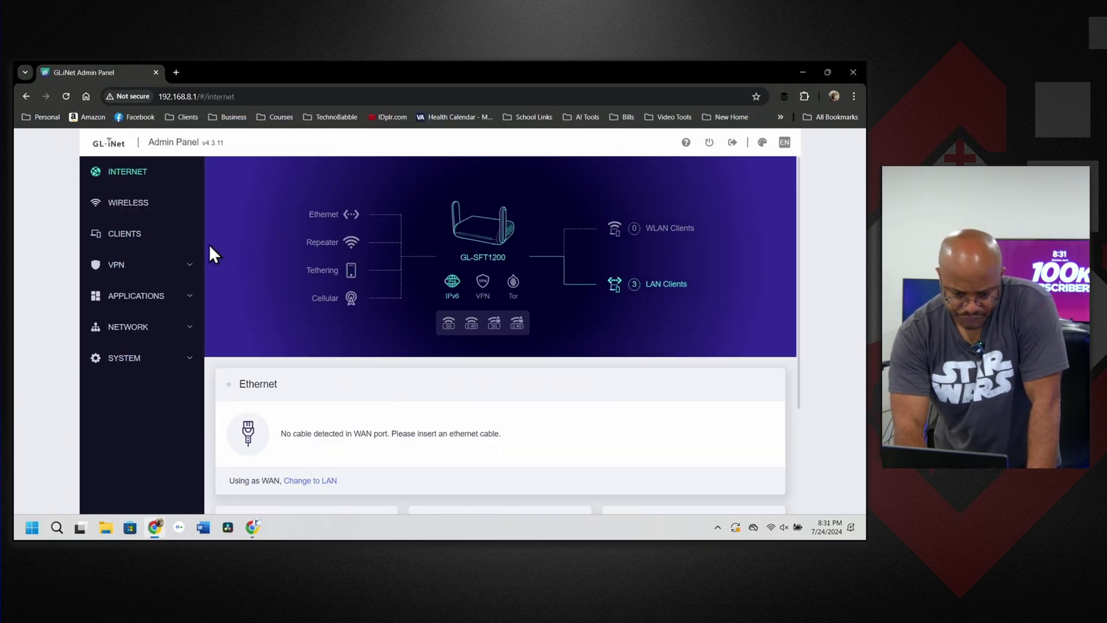
{"action": "left_click", "coordinate": [130, 233]}
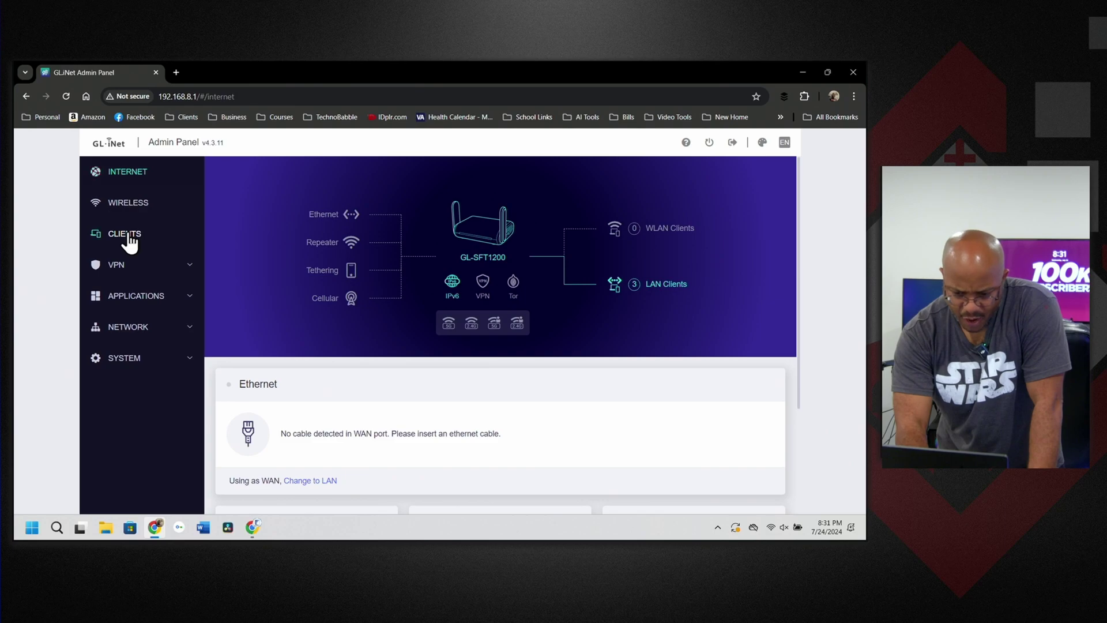